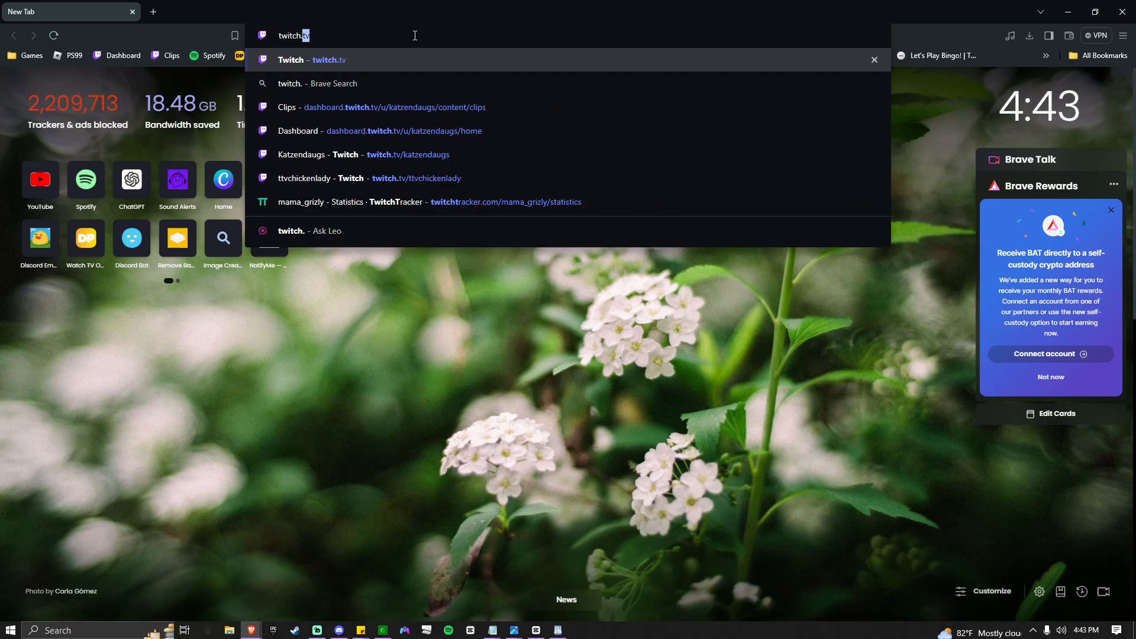
- Open twitch.tv and go to the Power-ups & Channel Points page under Viewer Rewards in the Creator Dashboard
key("Return")
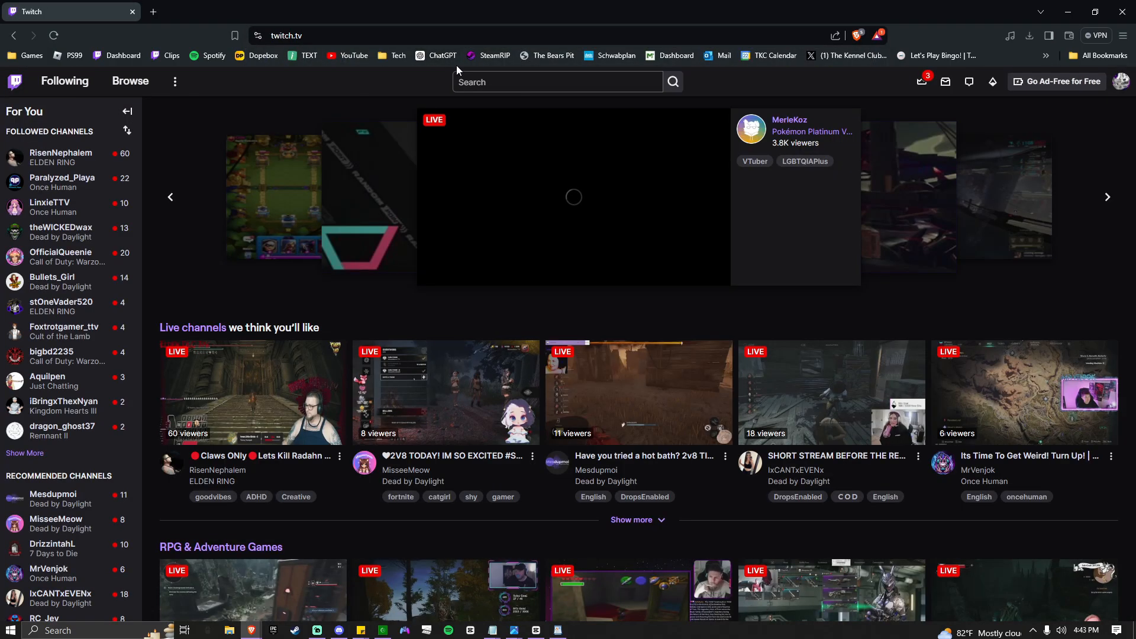
left_click(1121, 81)
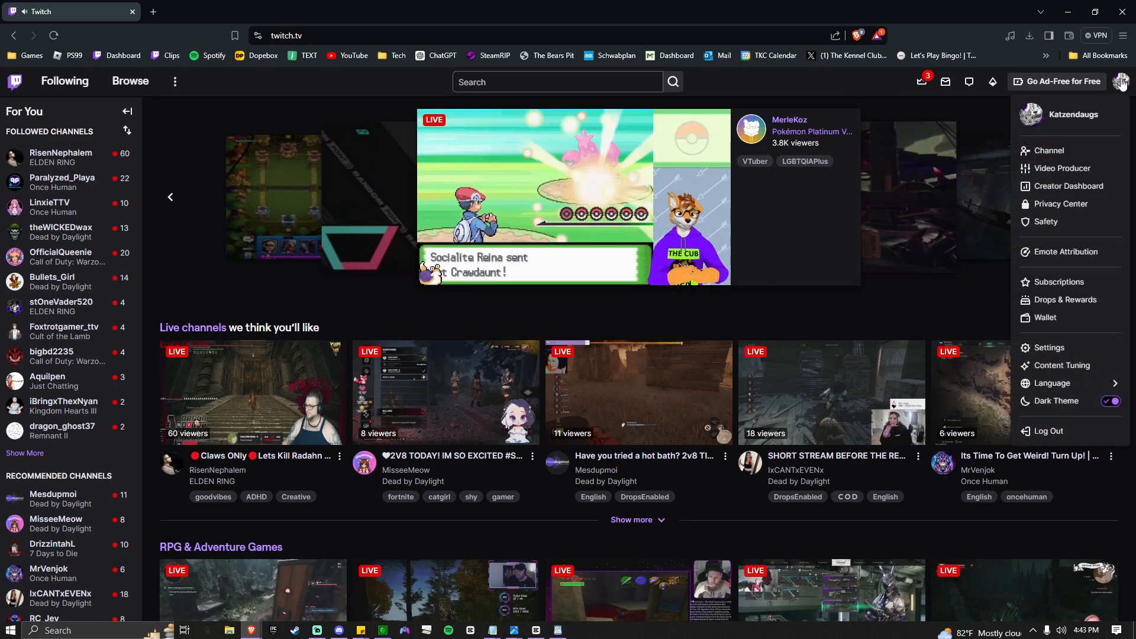
left_click(1066, 185)
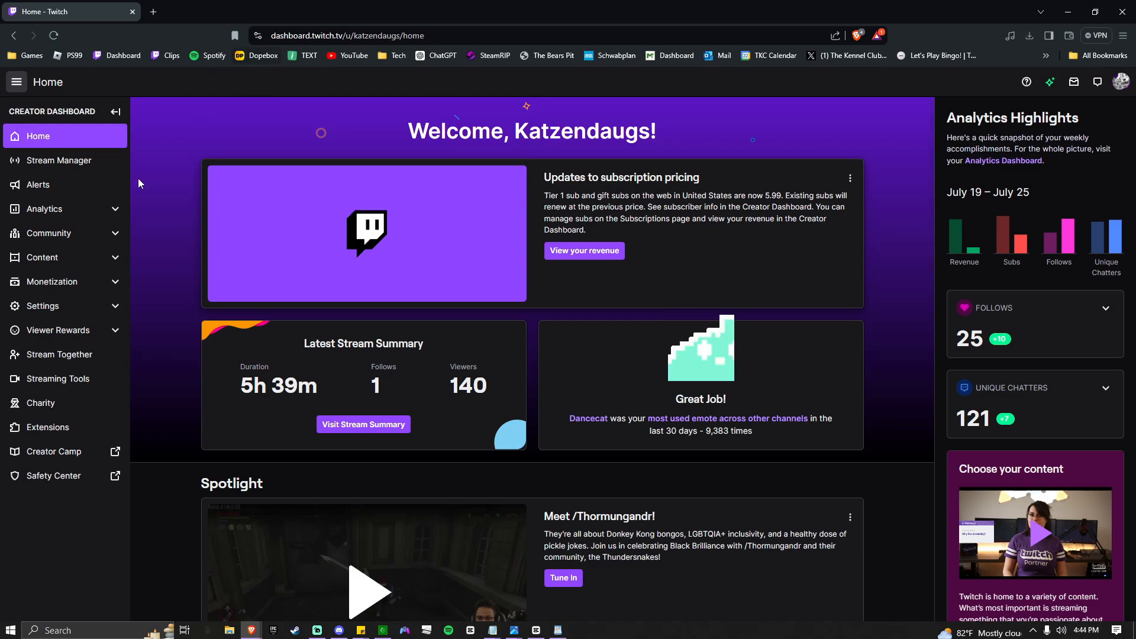
left_click(108, 335)
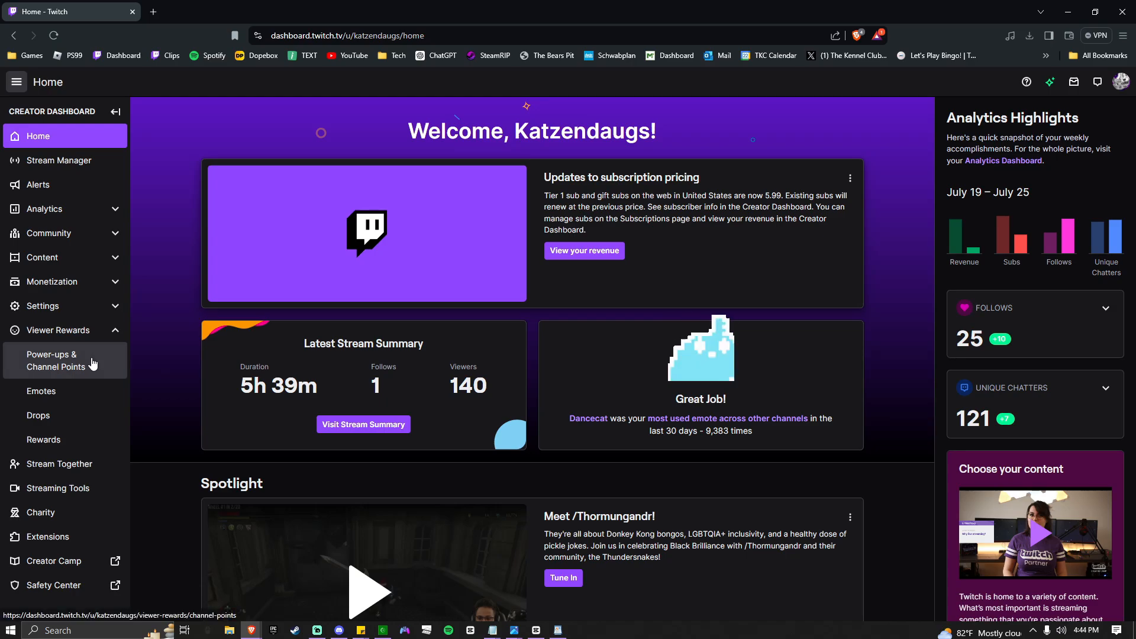
left_click(93, 364)
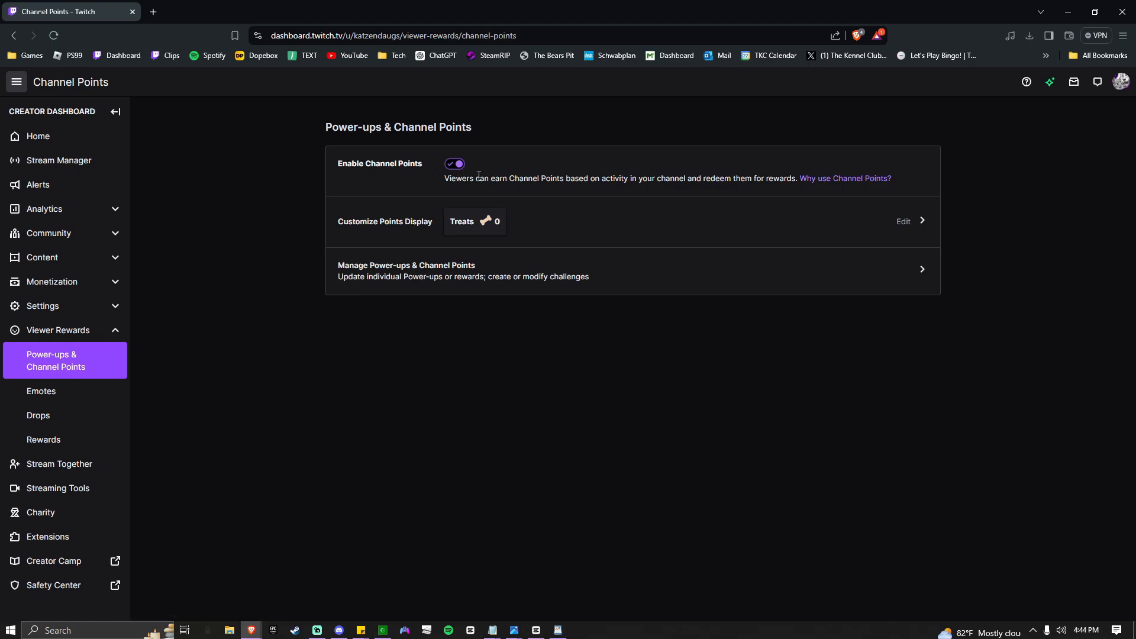
- Check the channel points' name and icon settings, and open the Manage Power-ups & Channel Points page
left_click(392, 236)
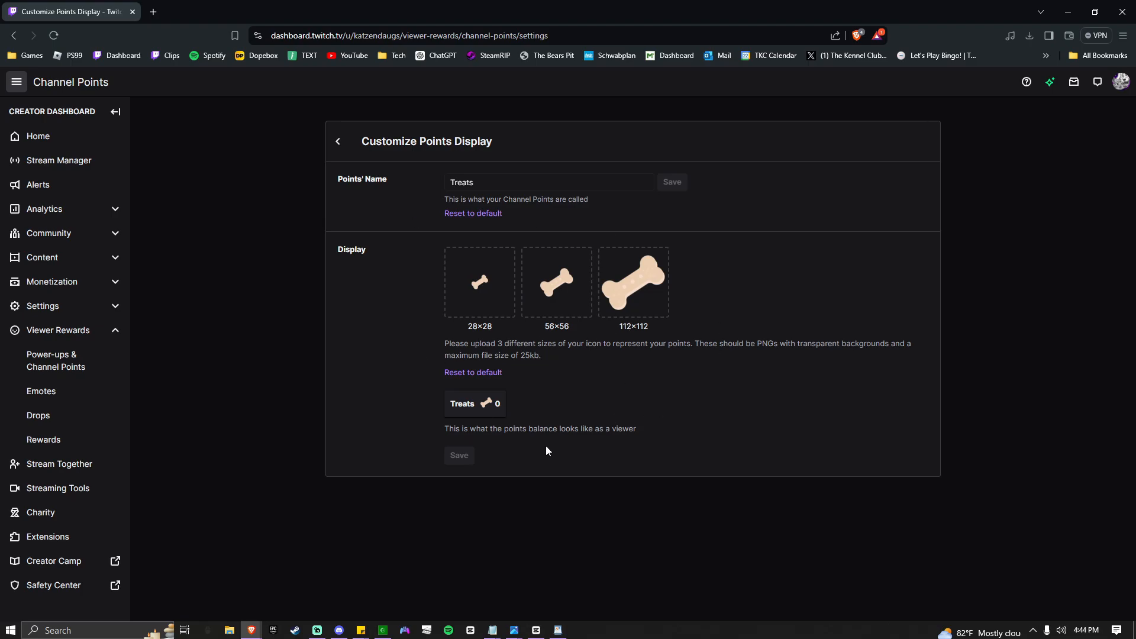
left_click(337, 145)
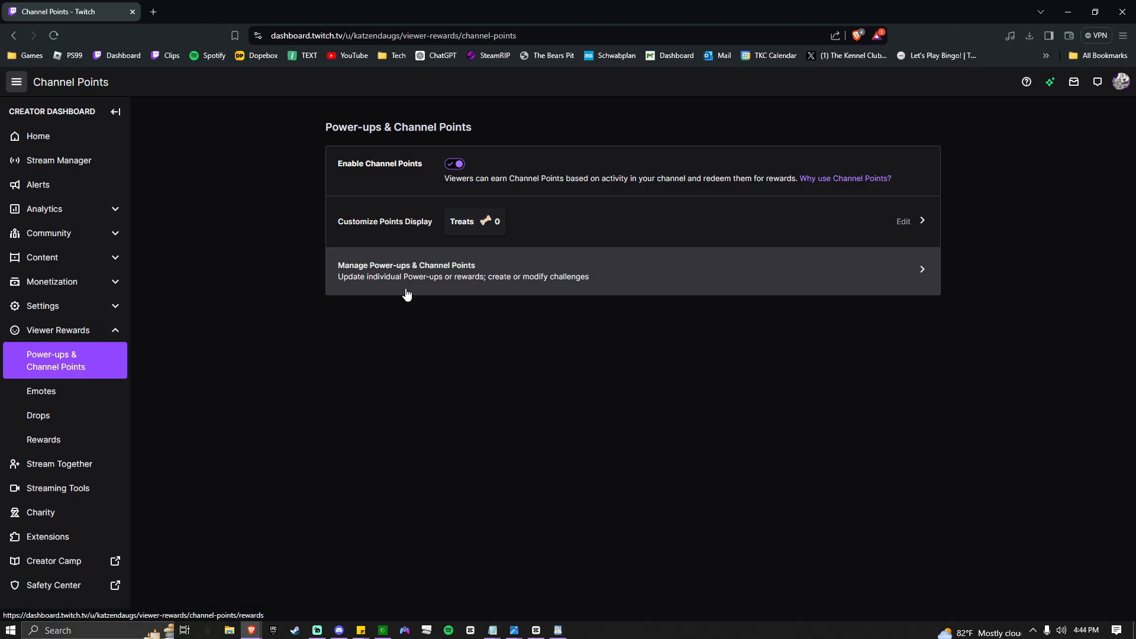
left_click(379, 278)
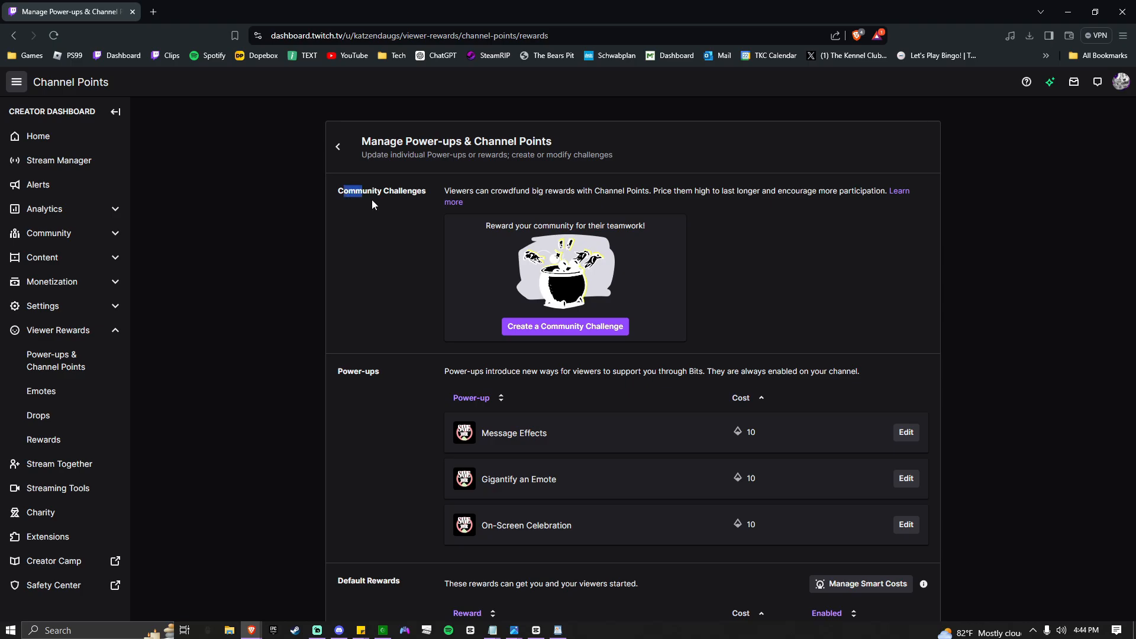
left_click(407, 236)
- Start a new community challenge named "Katz plays Spooky Games!"
left_click(597, 326)
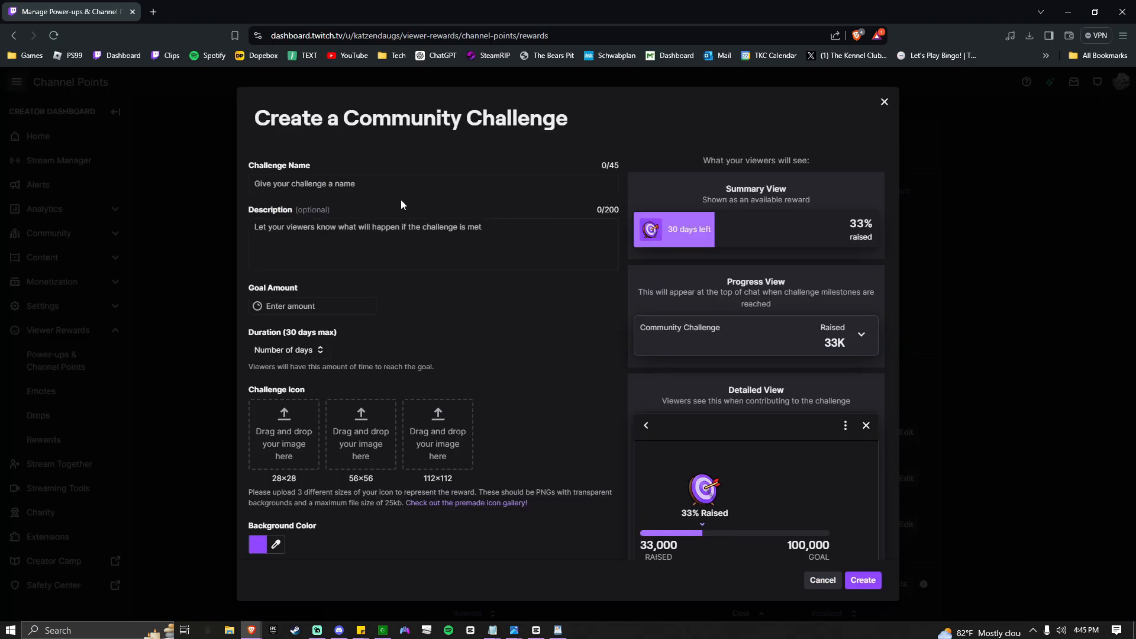
left_click(312, 181)
type("K")
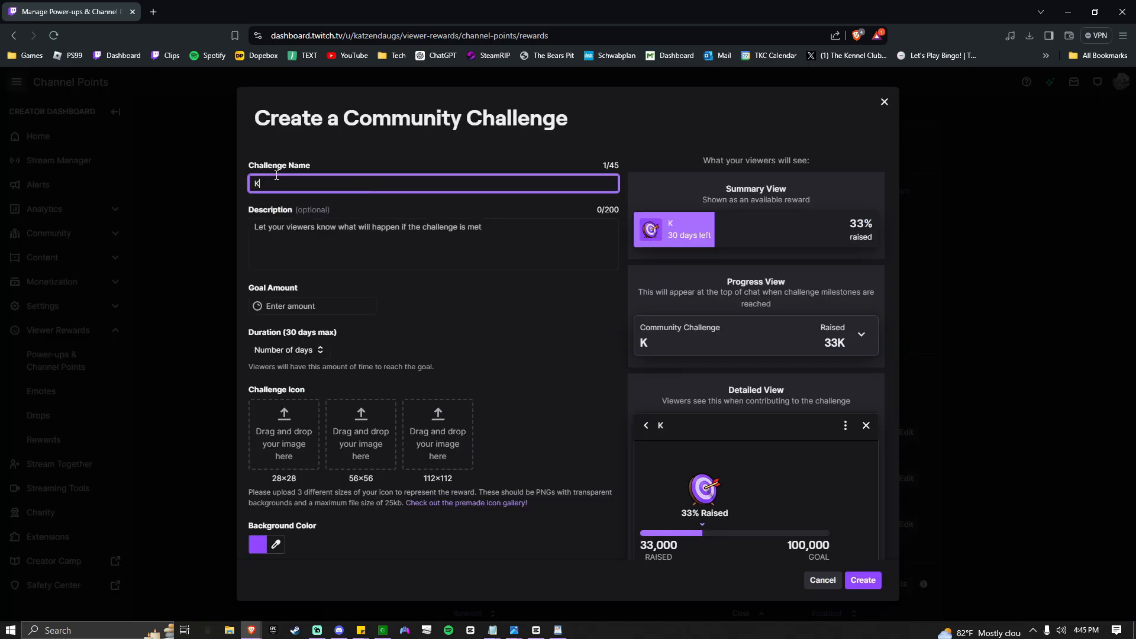
type("atz plays Sp")
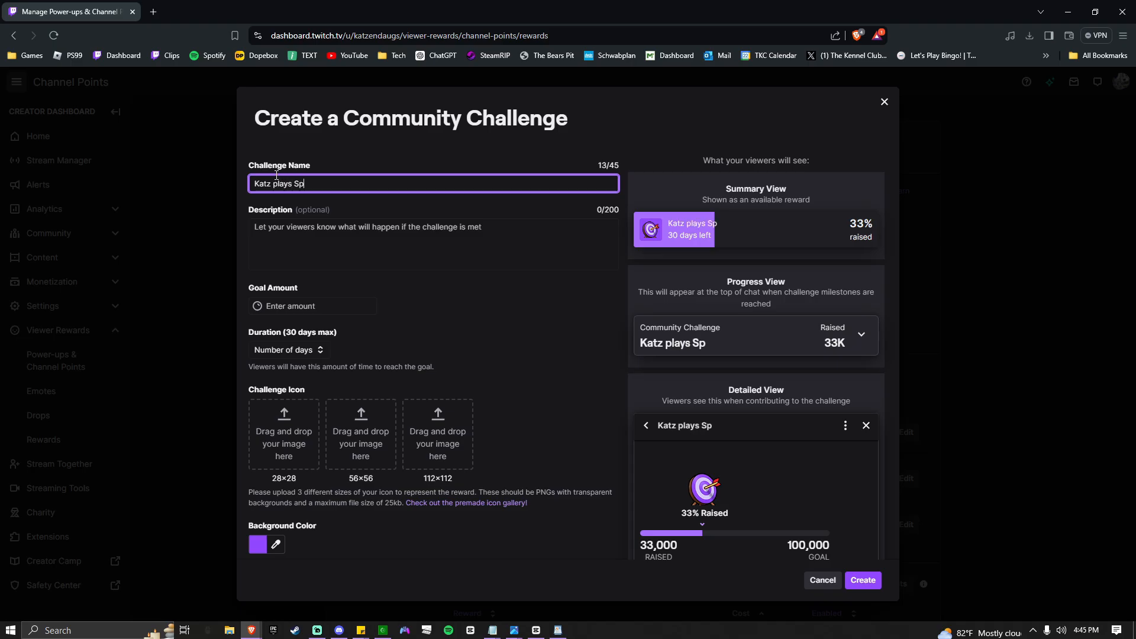
type("ooky Games!")
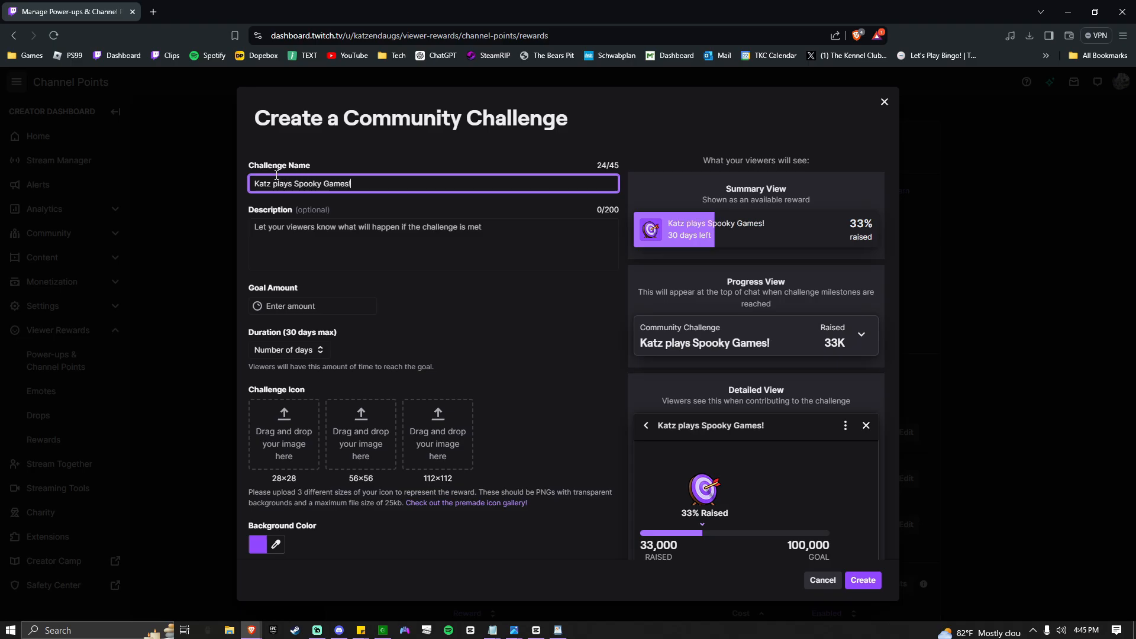
- Describe the challenge as "I'll play Outlast!" and set its goal amount to 100000
left_click(406, 245)
type("I'")
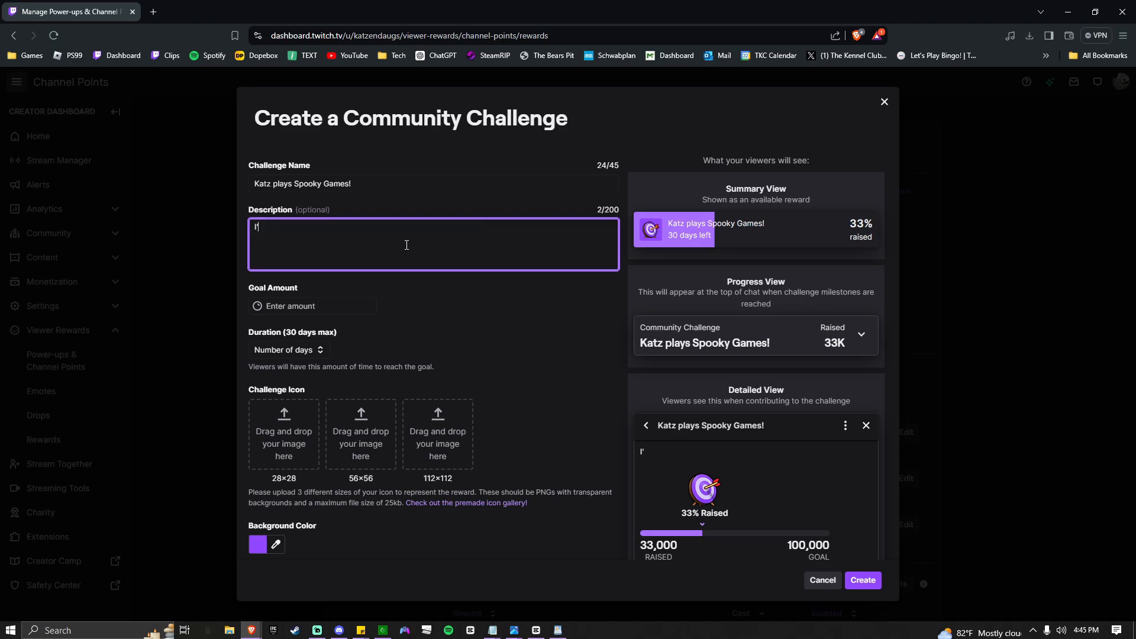
type("ll play Outlast!")
left_click(282, 312)
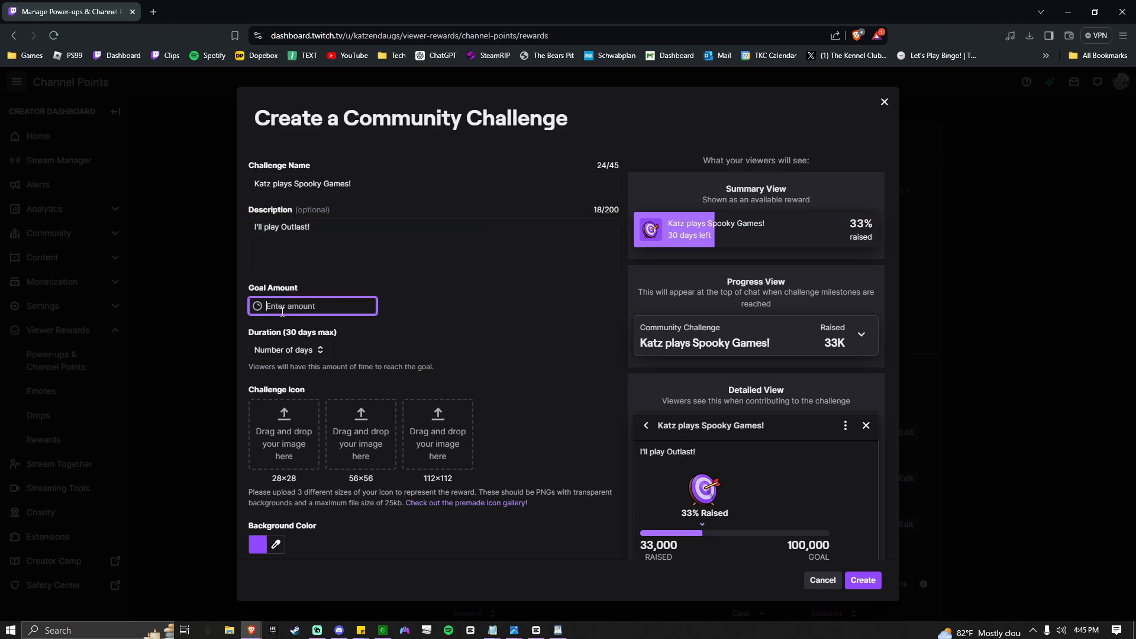
type("100000")
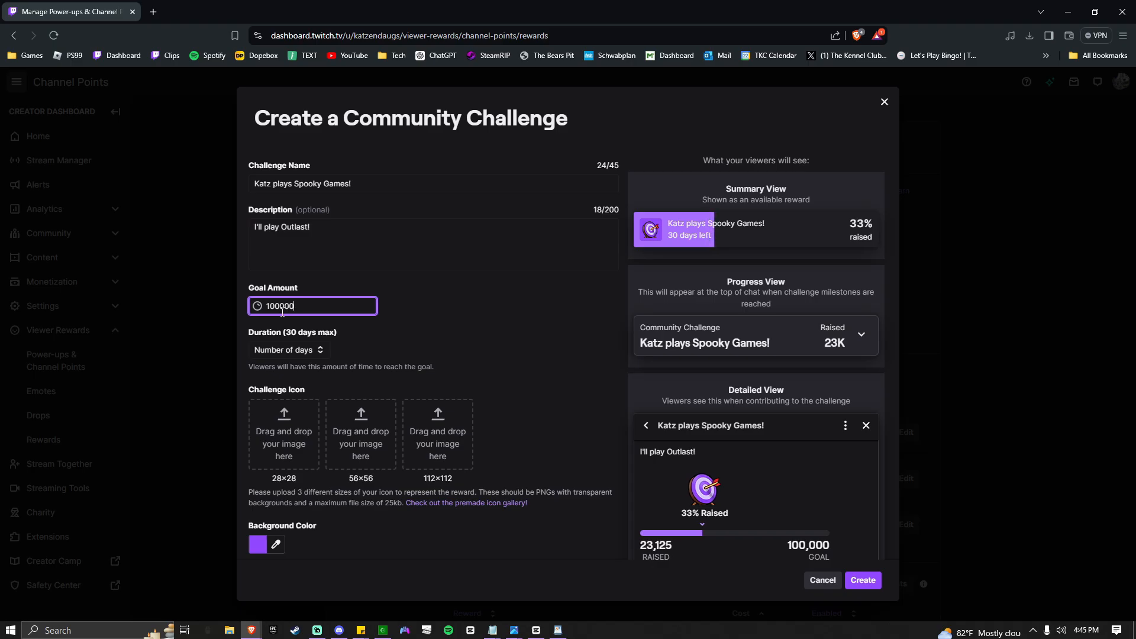
- Set the challenge duration to 30 days and create the community challenge
left_click(309, 351)
scroll(287, 520, "down", 4)
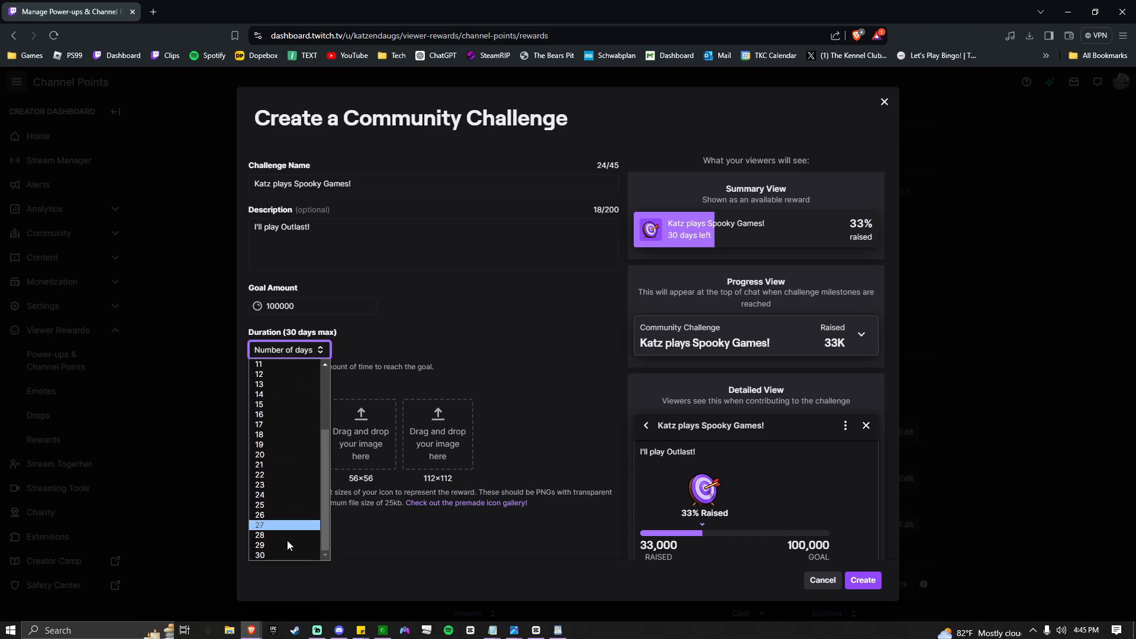
left_click(286, 540)
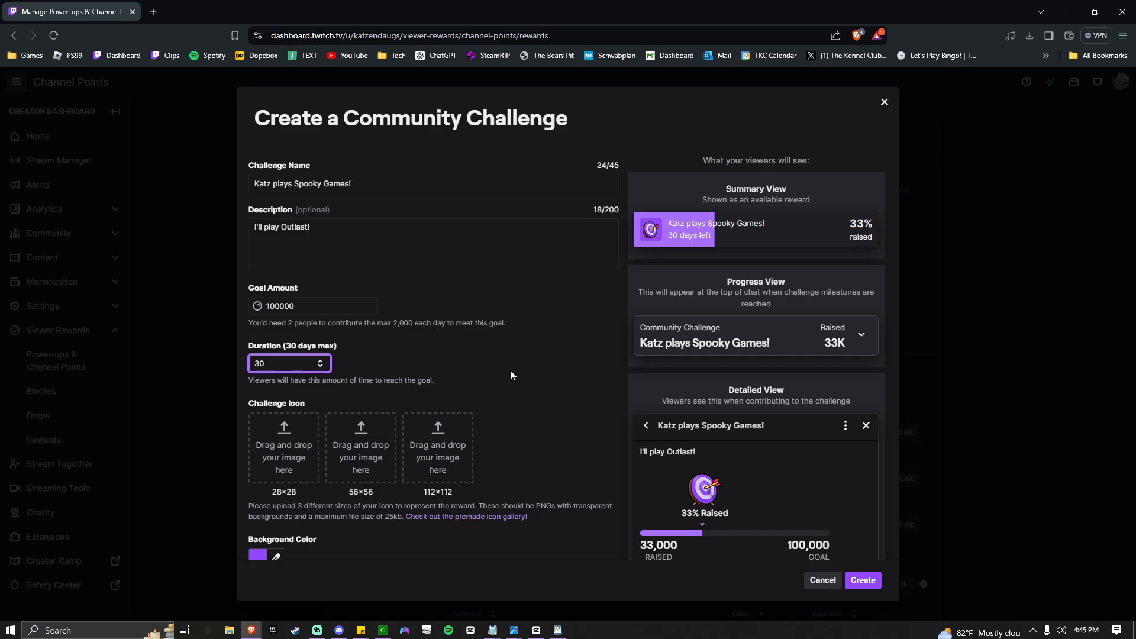
scroll(623, 492, "down", 2)
left_click(874, 580)
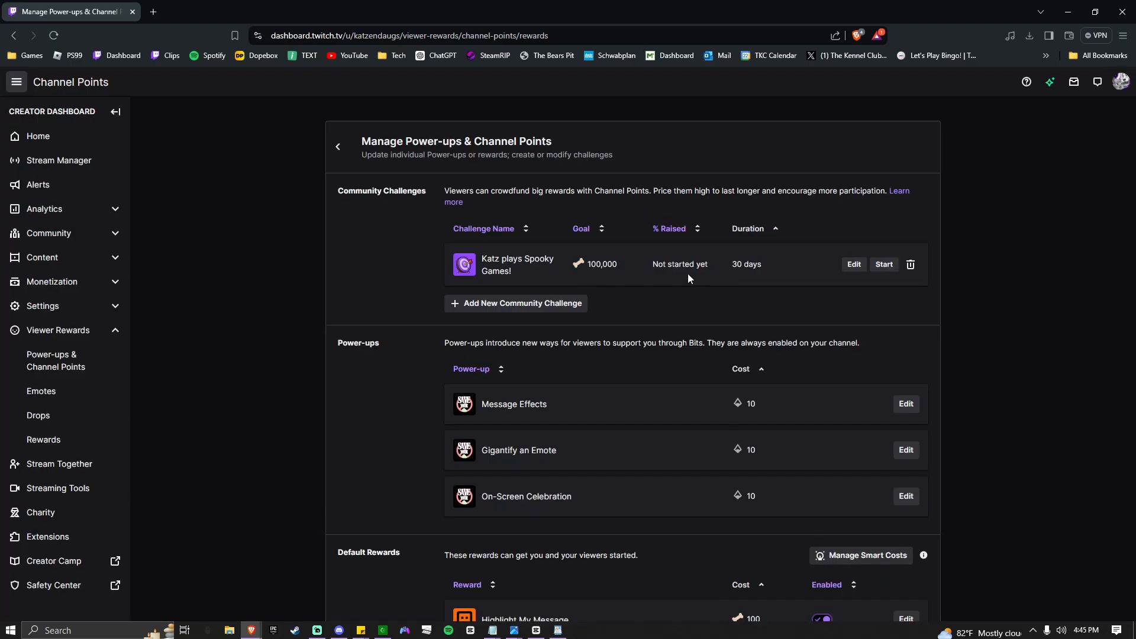
- Open the channel page in a new browser tab and show its stream chat
left_click(153, 11)
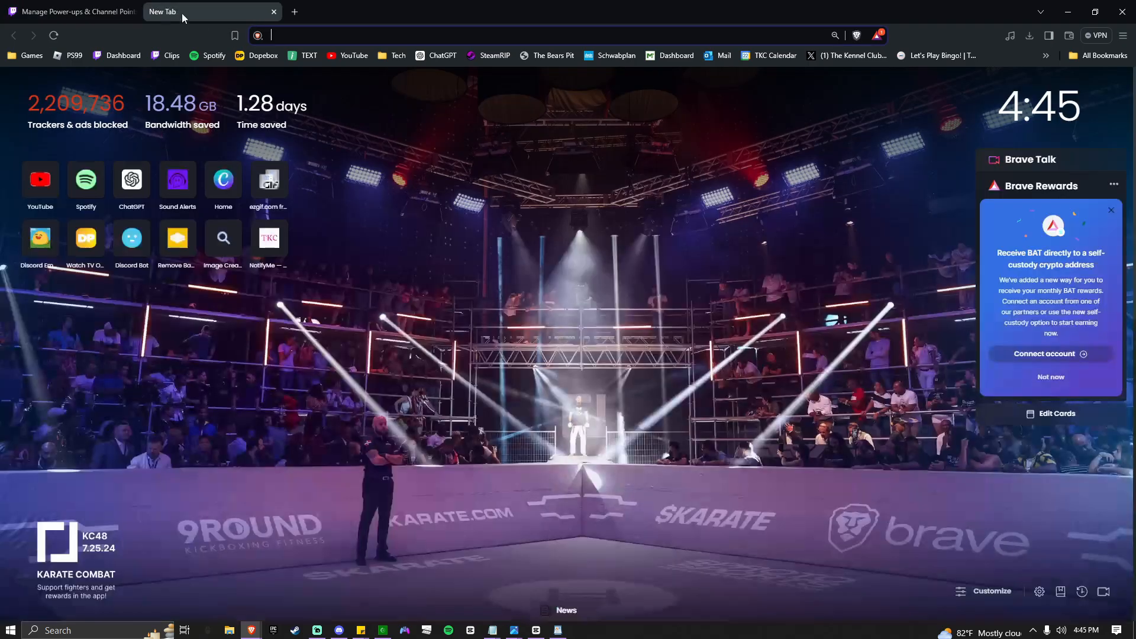
left_click(141, 56)
left_click(1121, 82)
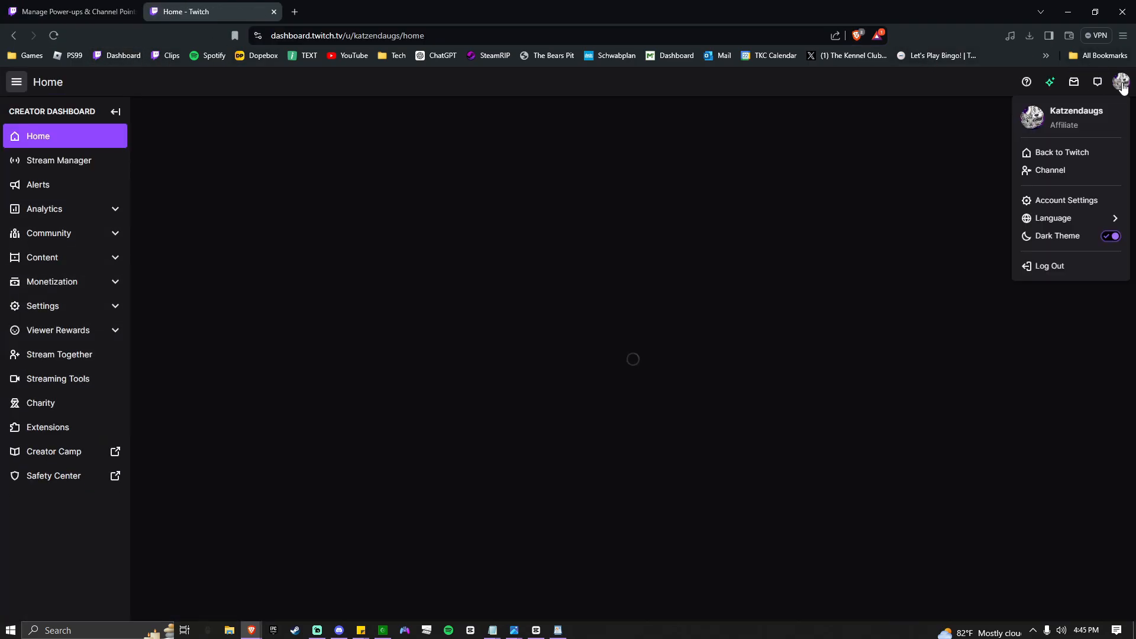
left_click(1050, 171)
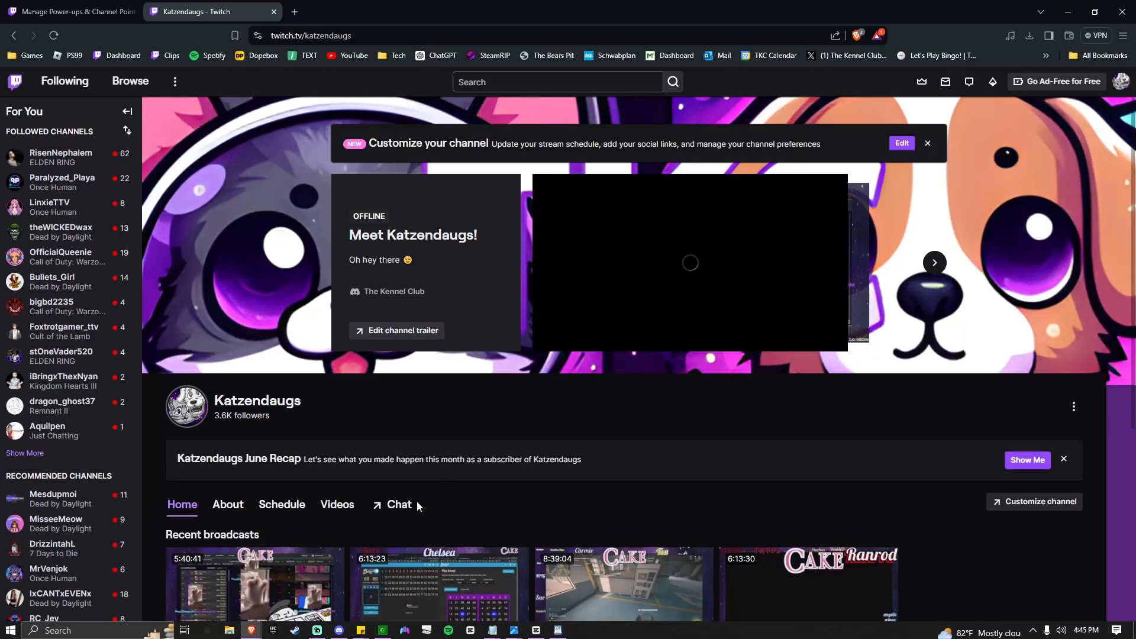
left_click(414, 503)
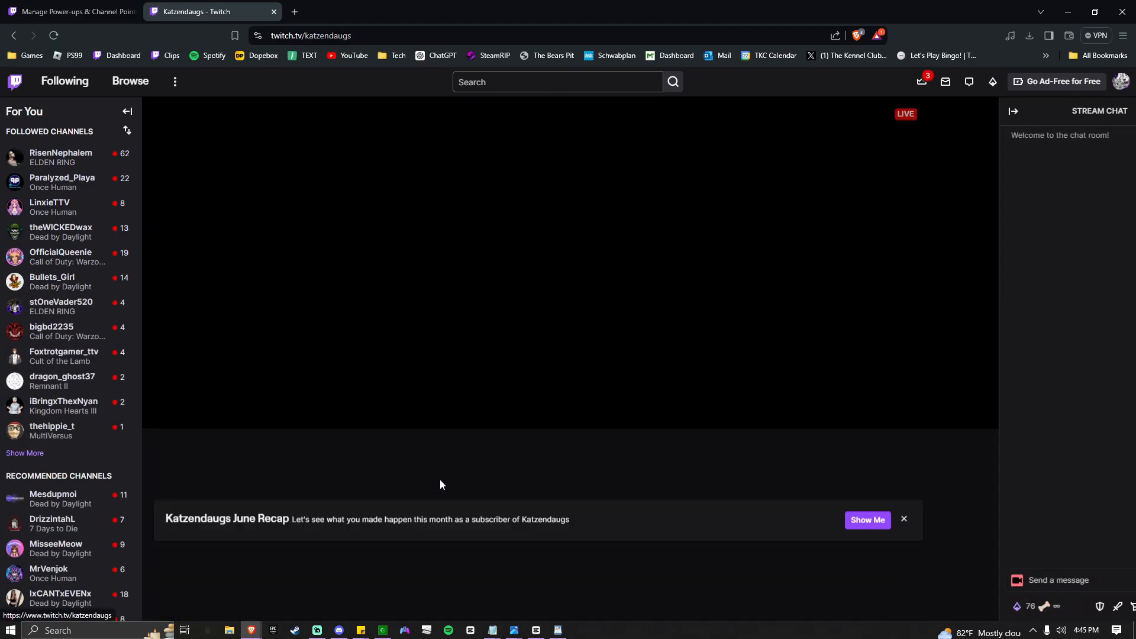
- Look through the Power-ups & Rewards offered to viewers in the channel's chat, and close the list
left_click(959, 607)
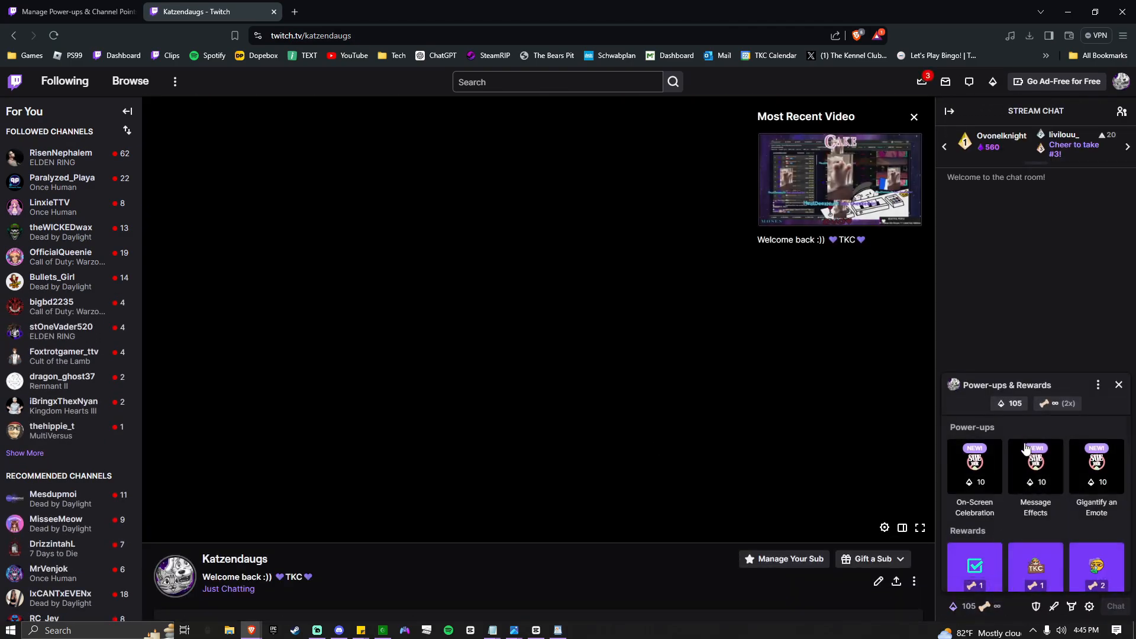
scroll(1003, 427, "down", 3)
scroll(1003, 427, "up", 3)
scroll(1002, 441, "down", 3)
scroll(1005, 436, "up", 3)
left_click(1118, 385)
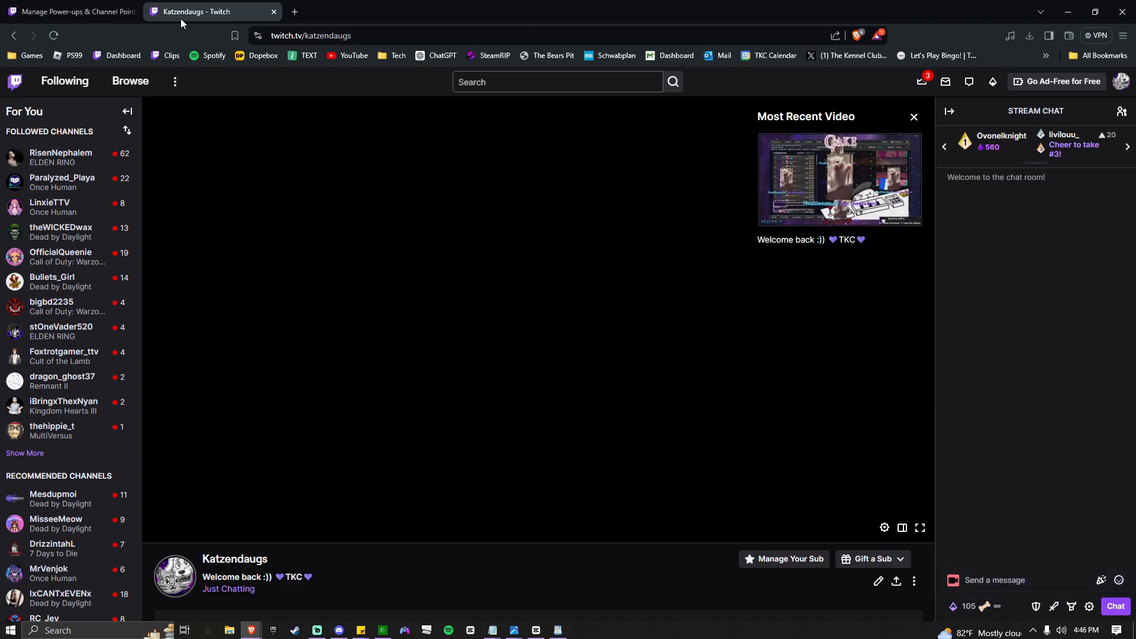
- Return to the Manage Power-ups & Channel Points page and delete the "Katz plays Spooky Games!" challenge
left_click(82, 11)
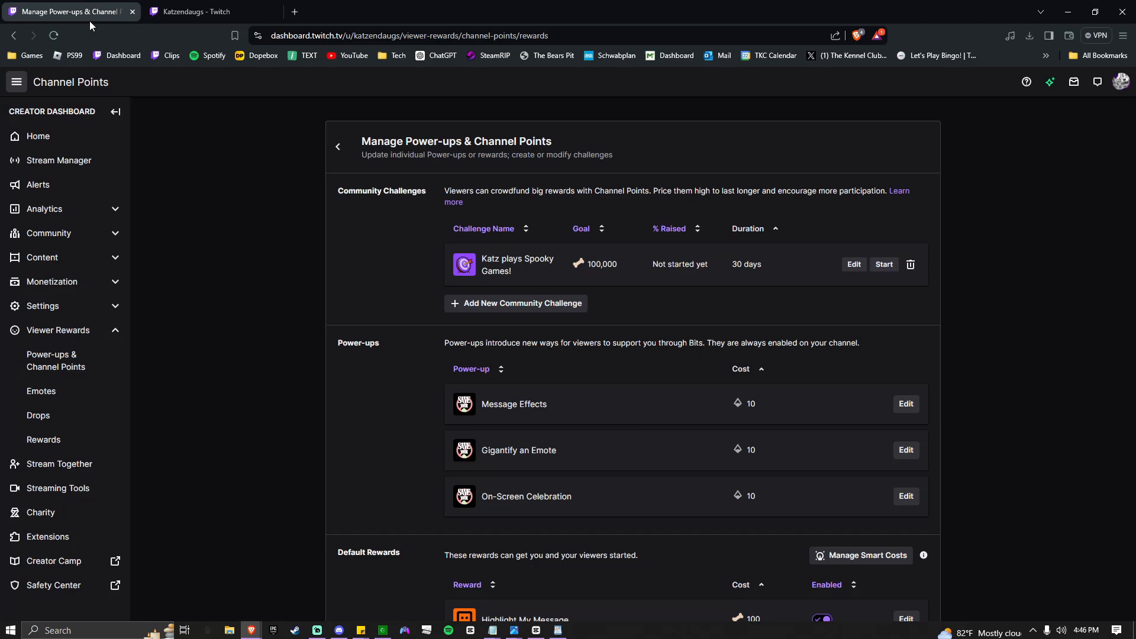
left_click(910, 265)
left_click(852, 397)
- Examine the available power-ups: Message Effects, Gigantify an Emote and On-Screen Celebration
scroll(623, 343, "down", 1)
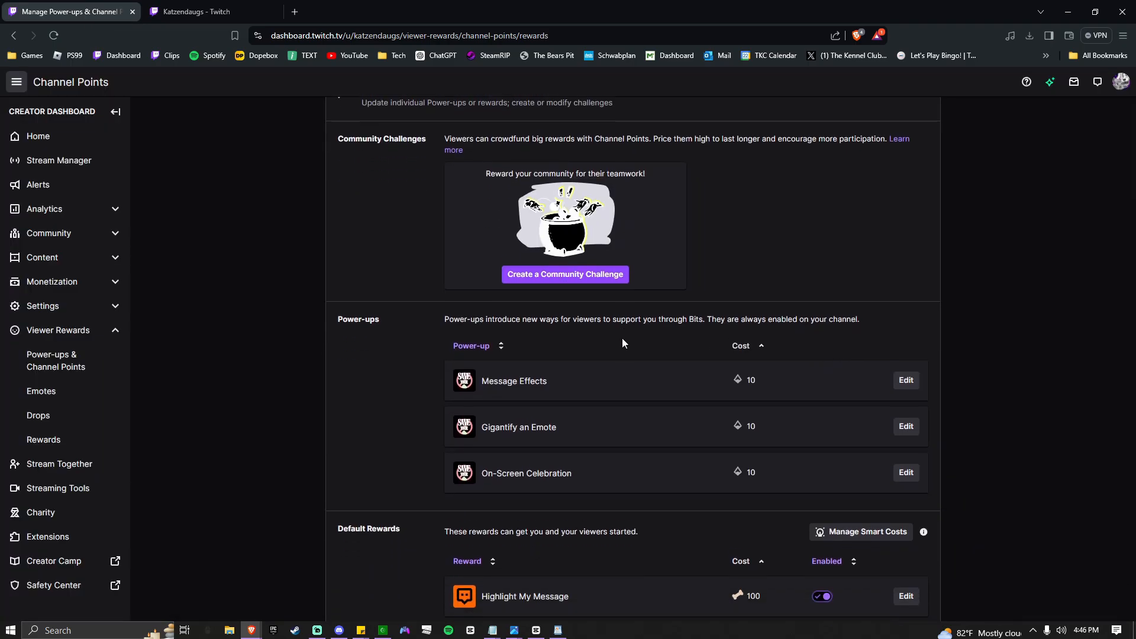
scroll(381, 318, "down", 2)
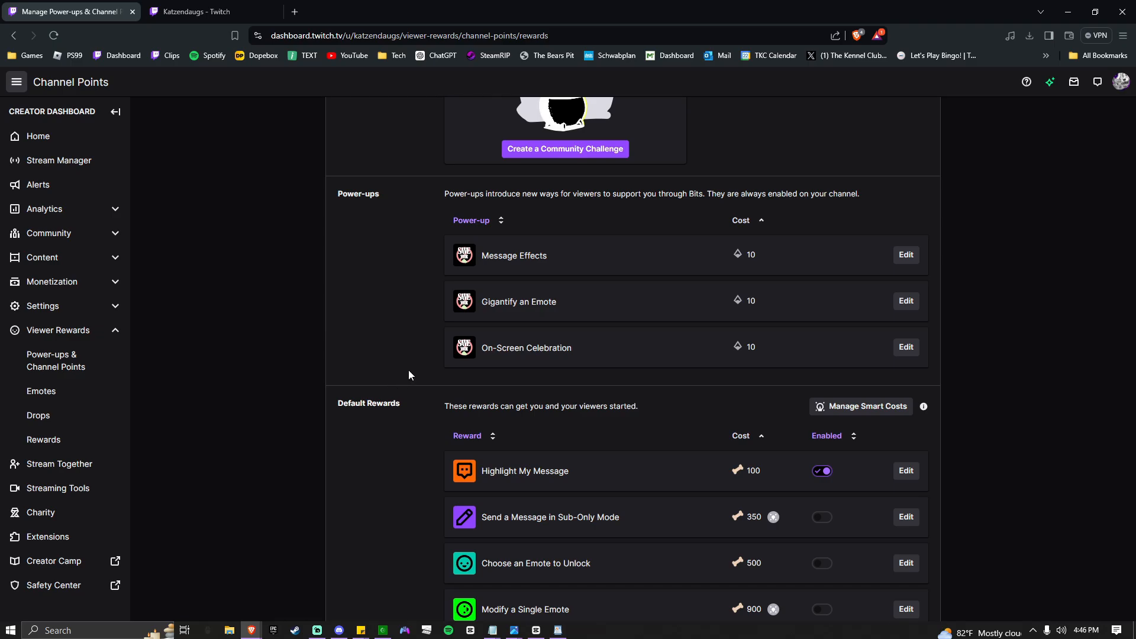
left_click_drag(545, 264, 484, 256)
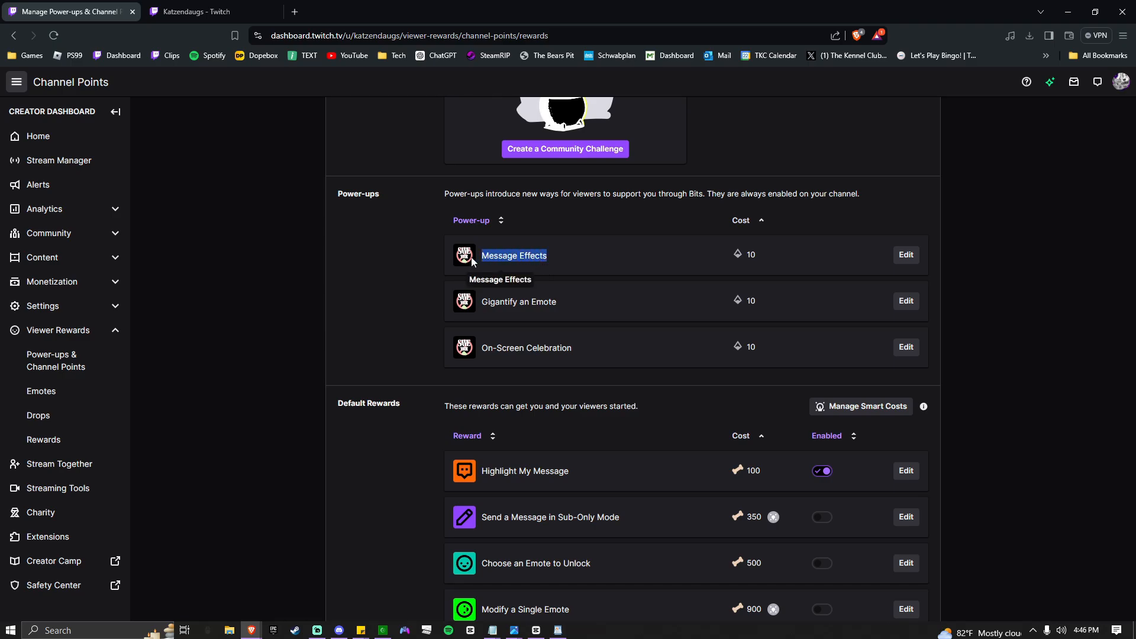
left_click(562, 281)
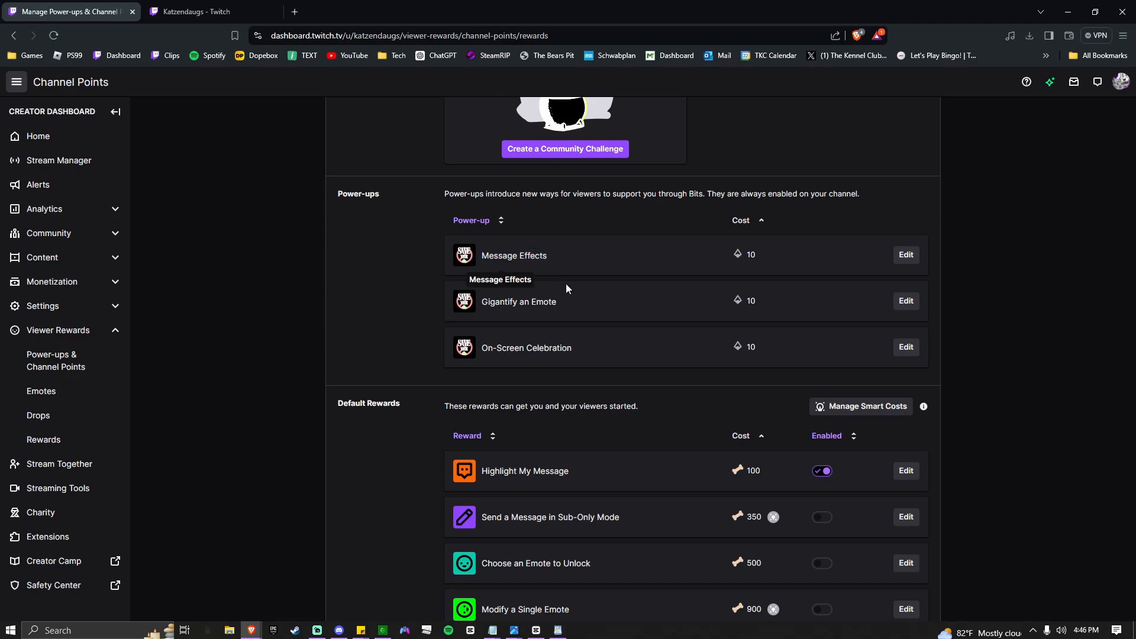
left_click_drag(587, 300, 480, 303)
left_click(486, 302)
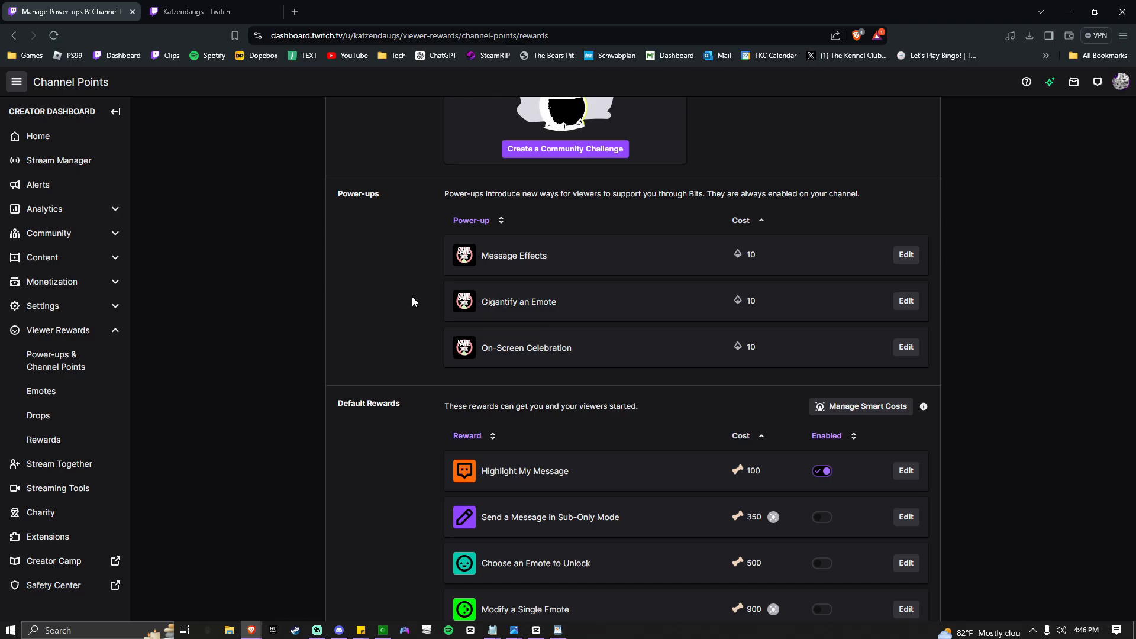
left_click_drag(581, 345, 480, 349)
left_click(485, 349)
- Examine the Default Rewards and Custom Rewards lists with their costs and enabled states
scroll(709, 337, "down", 4)
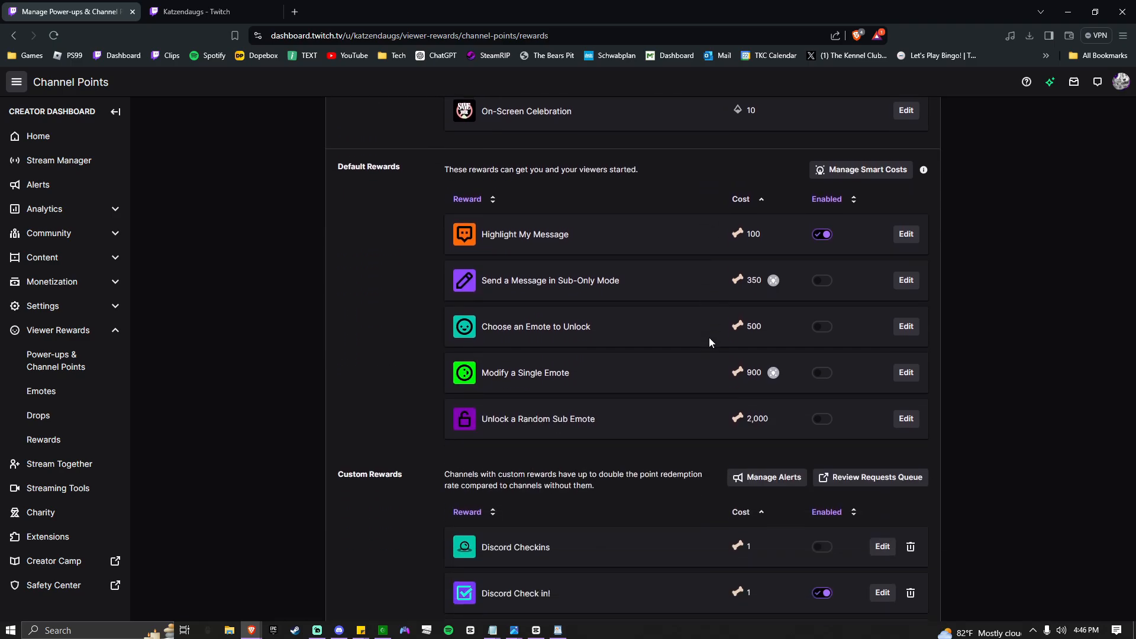
scroll(589, 342, "down", 2)
scroll(583, 355, "up", 1)
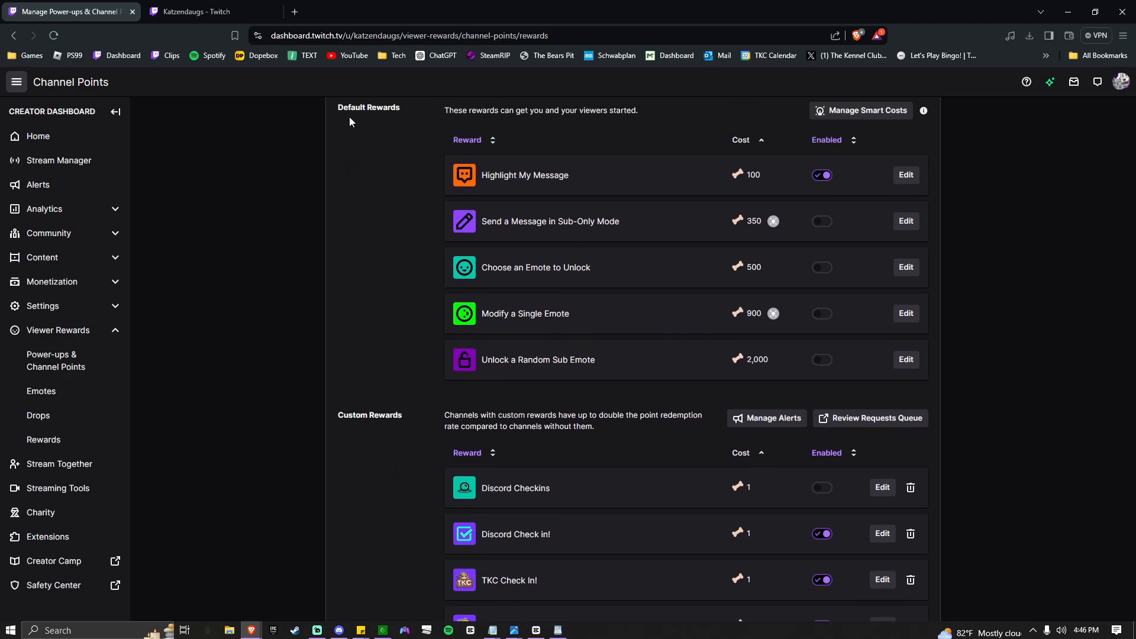
left_click_drag(378, 110, 391, 111)
left_click_drag(347, 416, 380, 416)
left_click(383, 415)
right_click(387, 415)
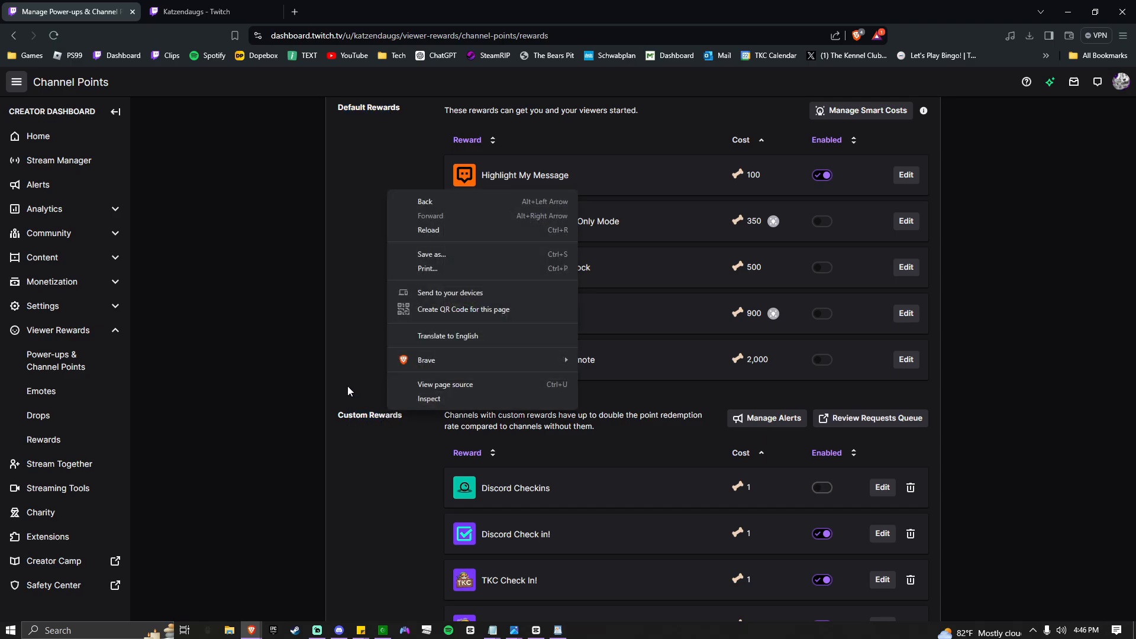
left_click(418, 414)
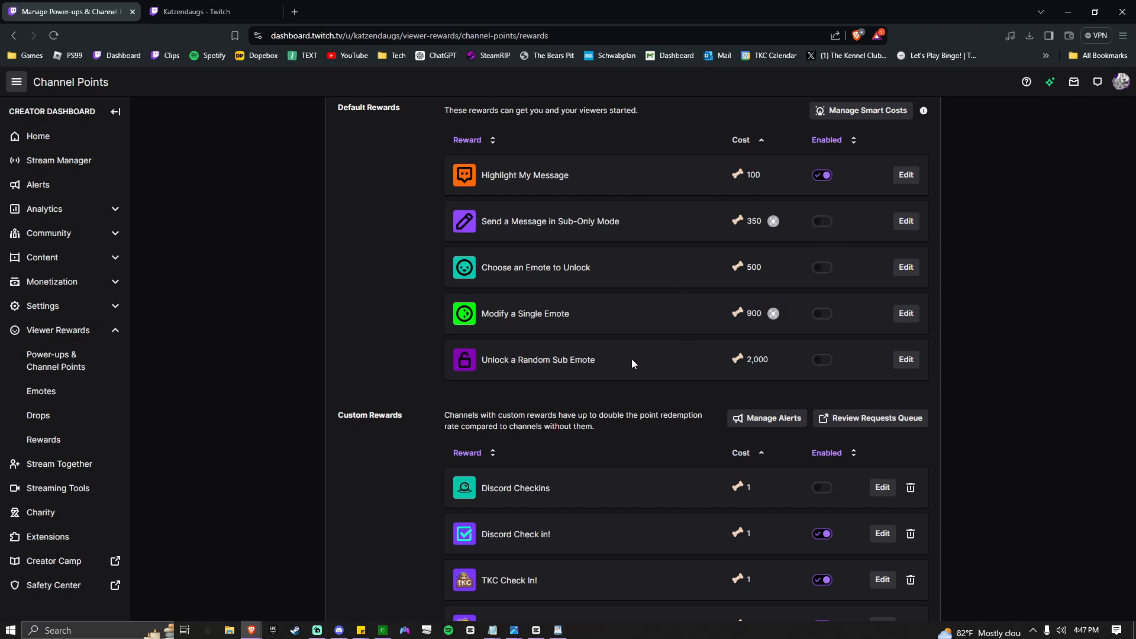
scroll(631, 359, "down", 6)
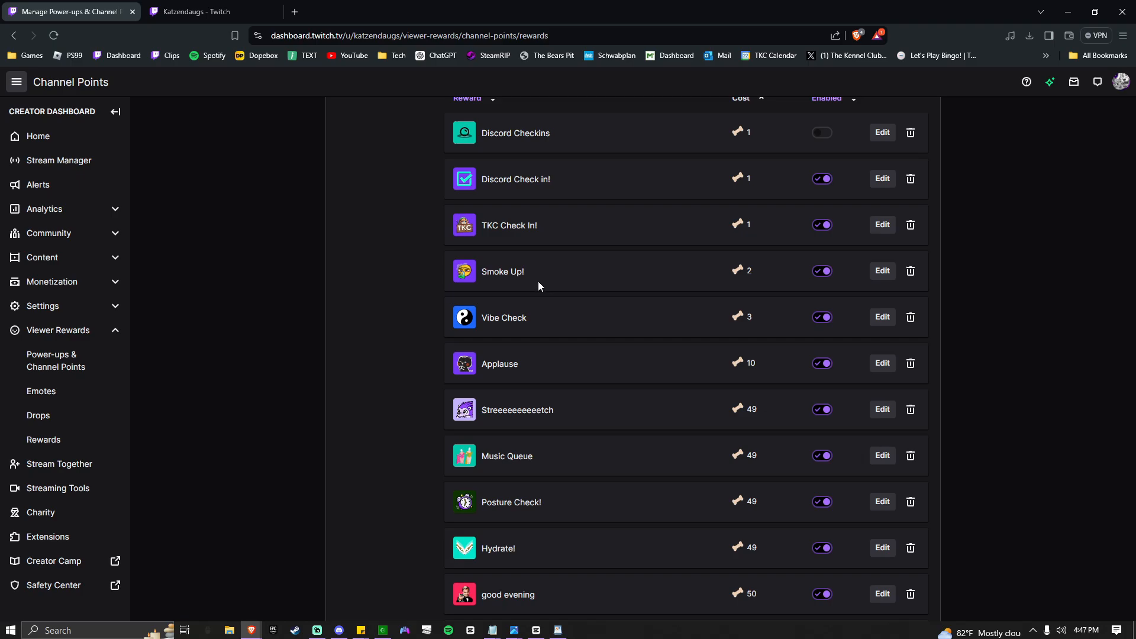
- Start a new custom reward below the Custom Rewards list and name it "Switch my Game!"
scroll(537, 283, "down", 15)
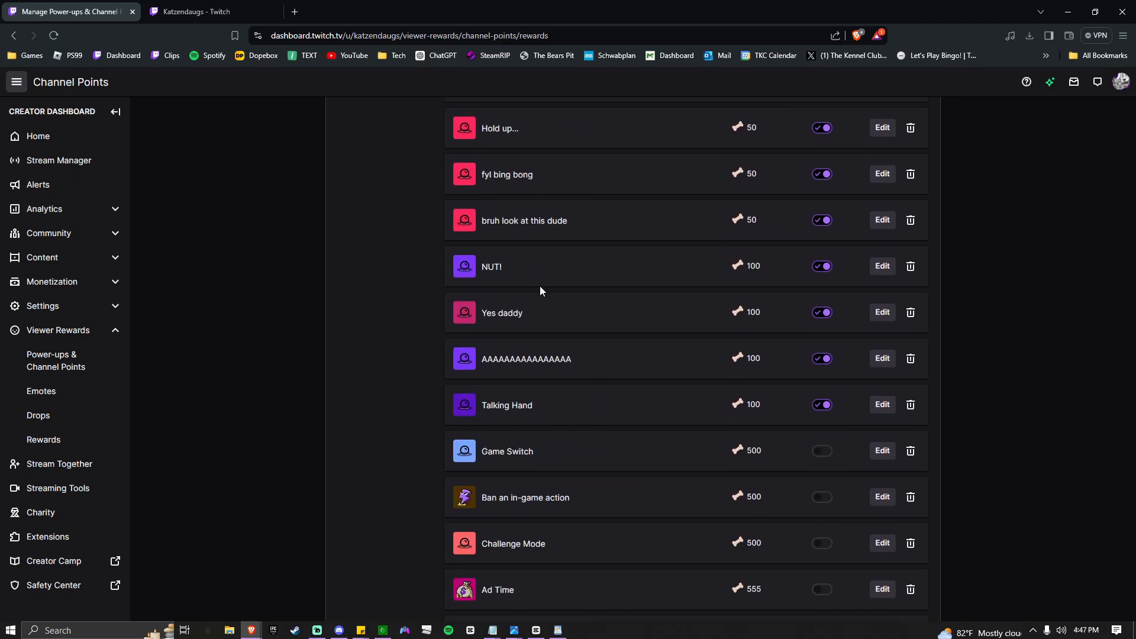
scroll(540, 295, "down", 5)
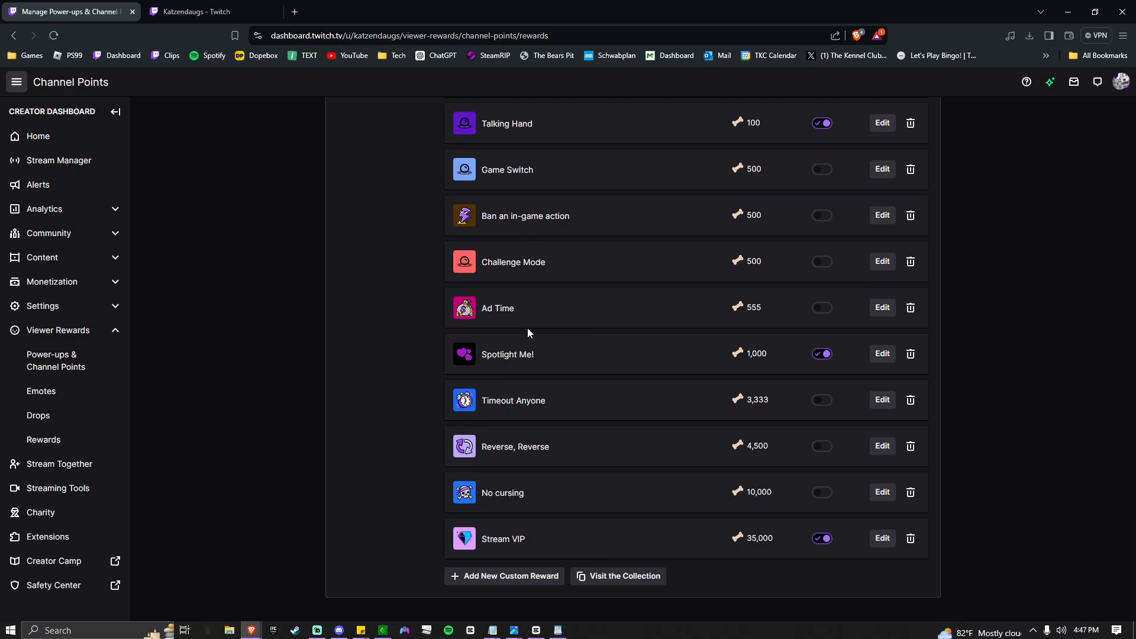
left_click(479, 585)
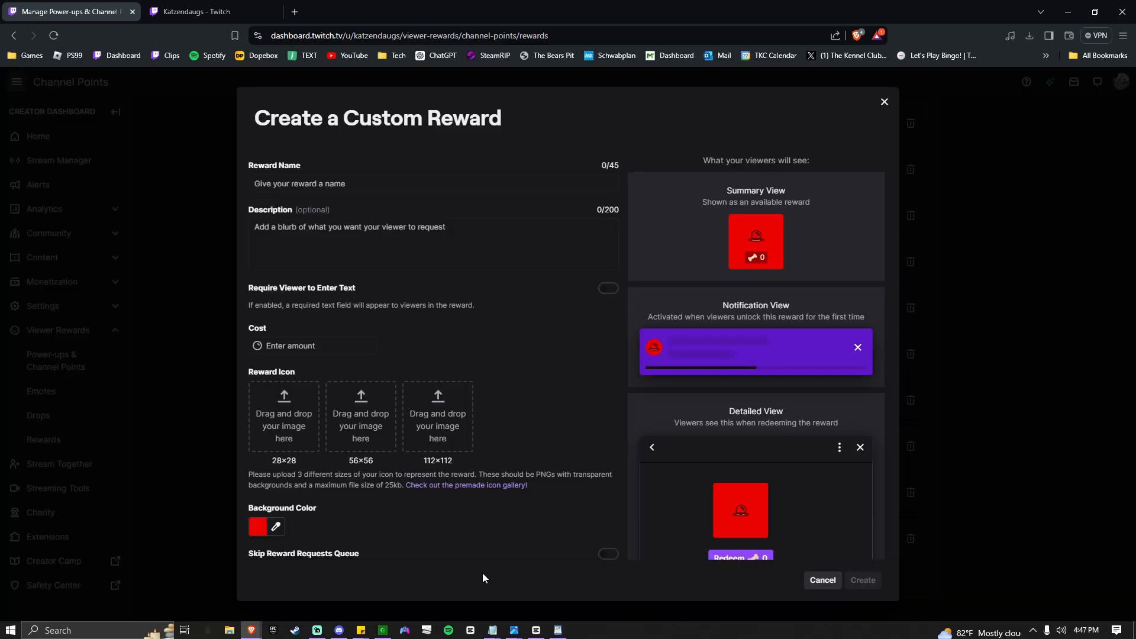
left_click(433, 182)
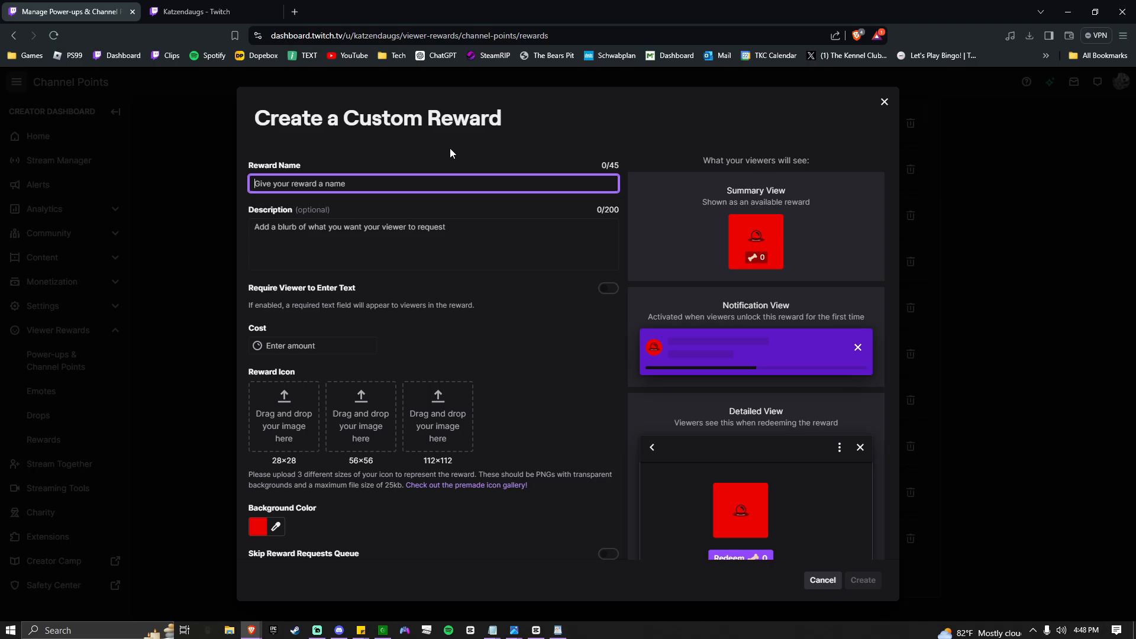
type("Switch ")
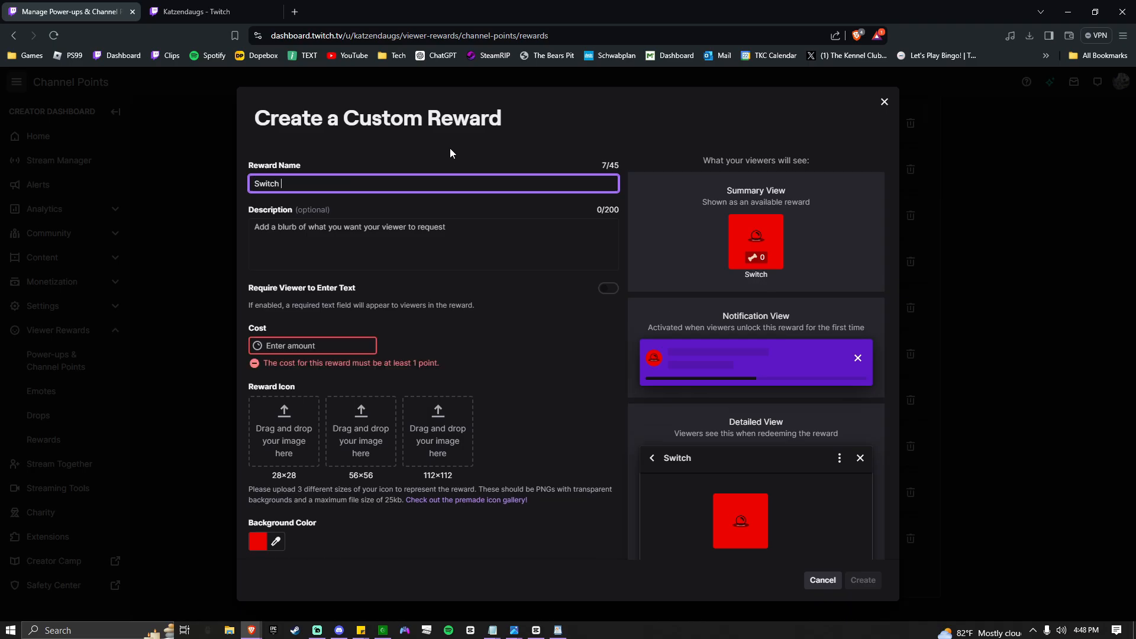
type("my Game!")
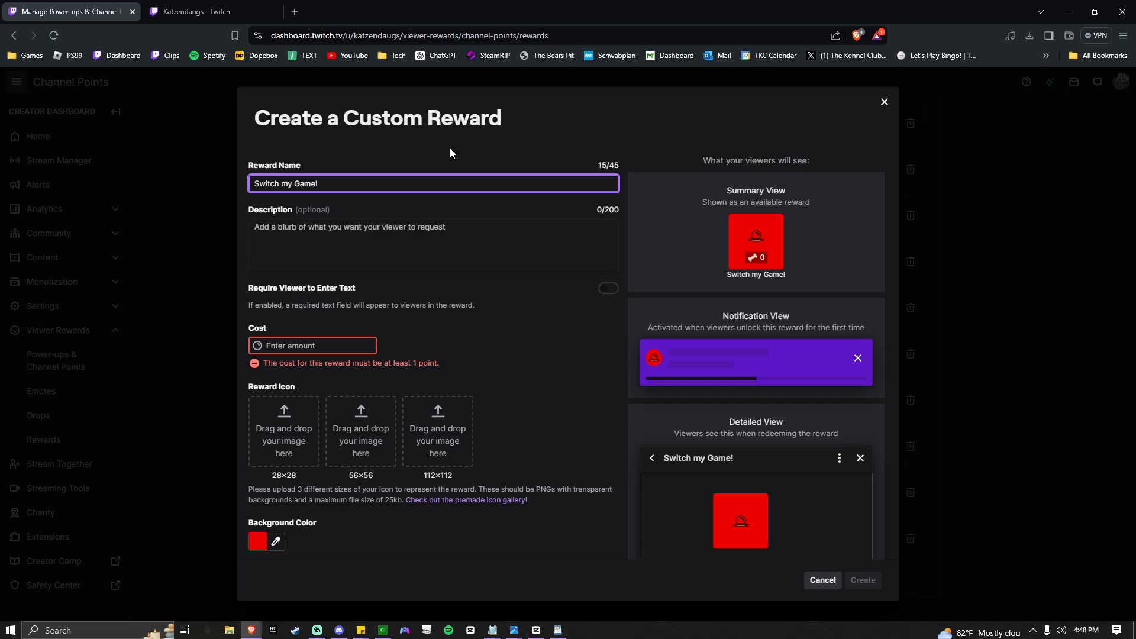
- Give the reward the description "You can switch my game to anything in my library! No exceptions!"
left_click(477, 245)
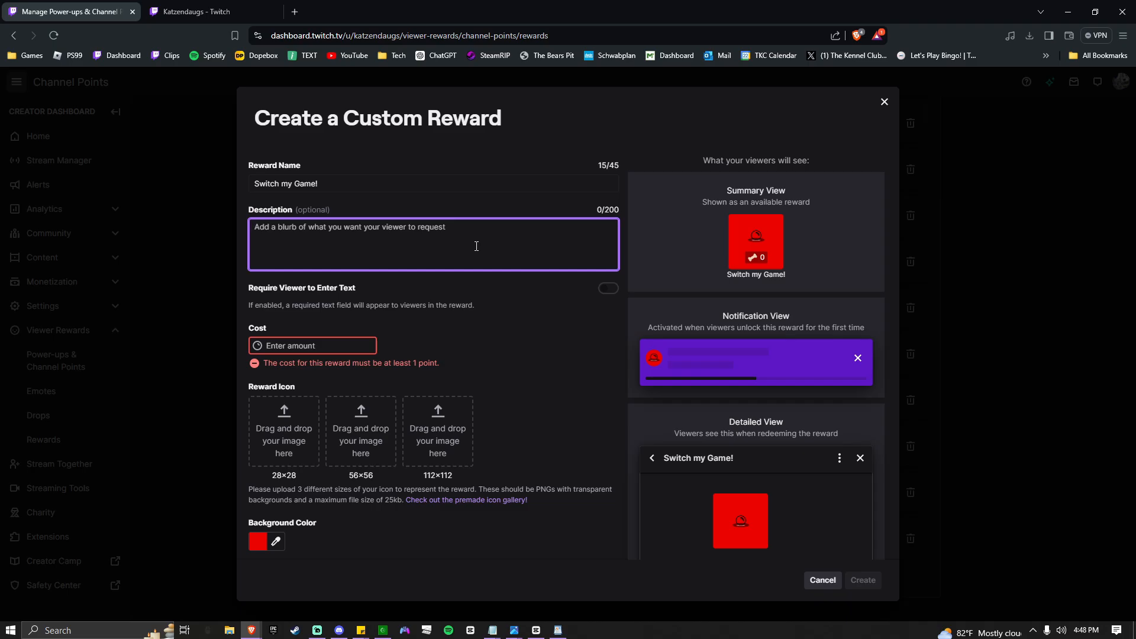
type("You can")
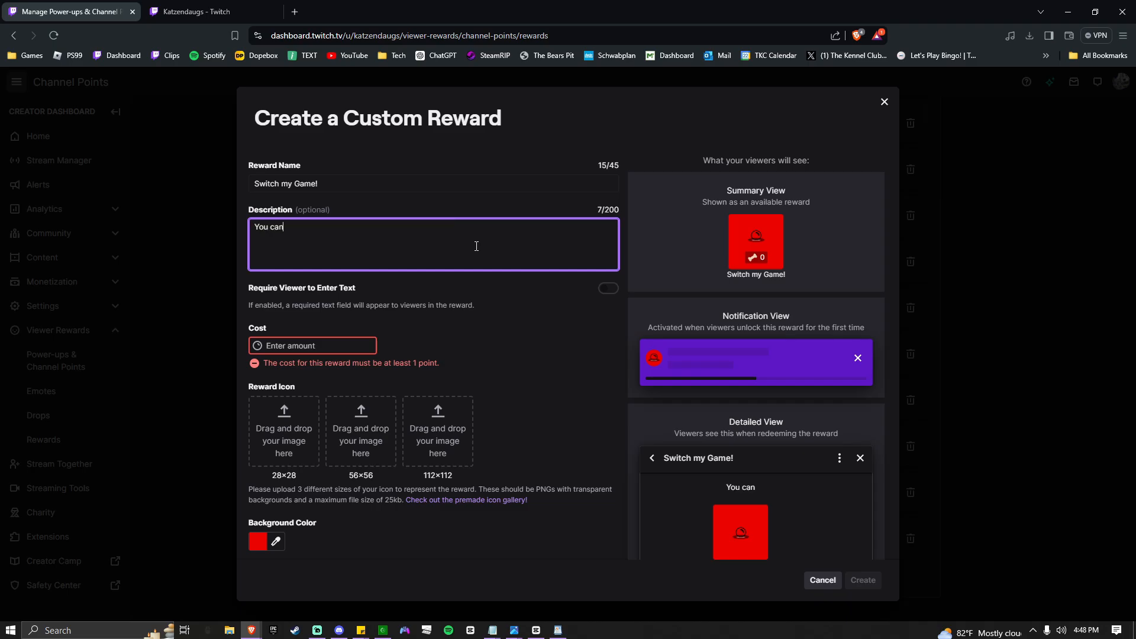
type(" switch my game to ")
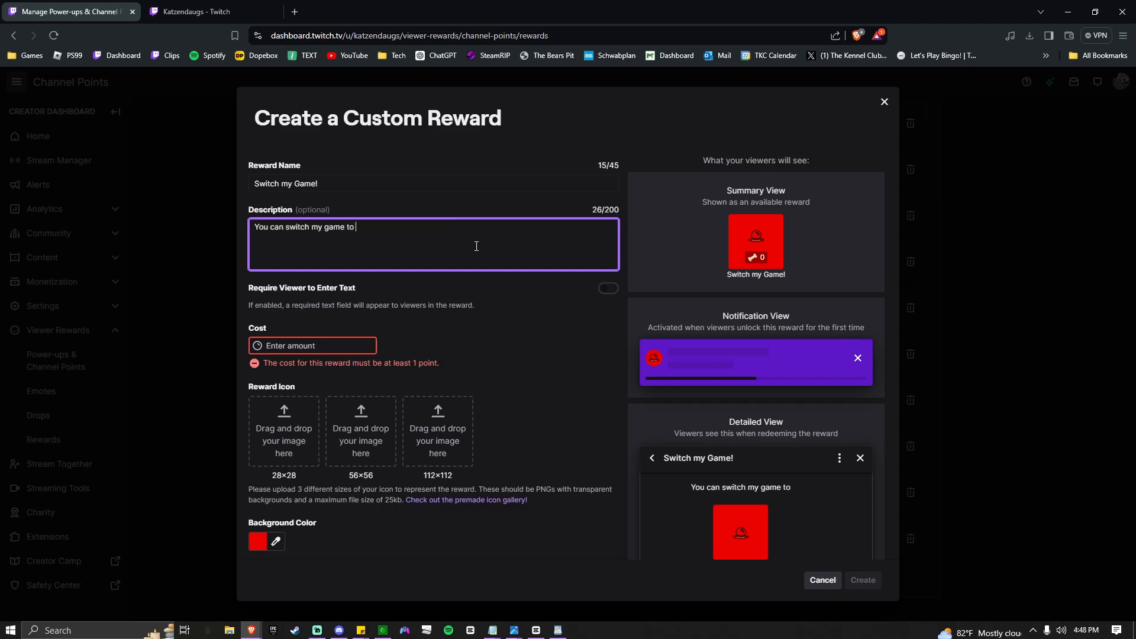
type("anything In my librart")
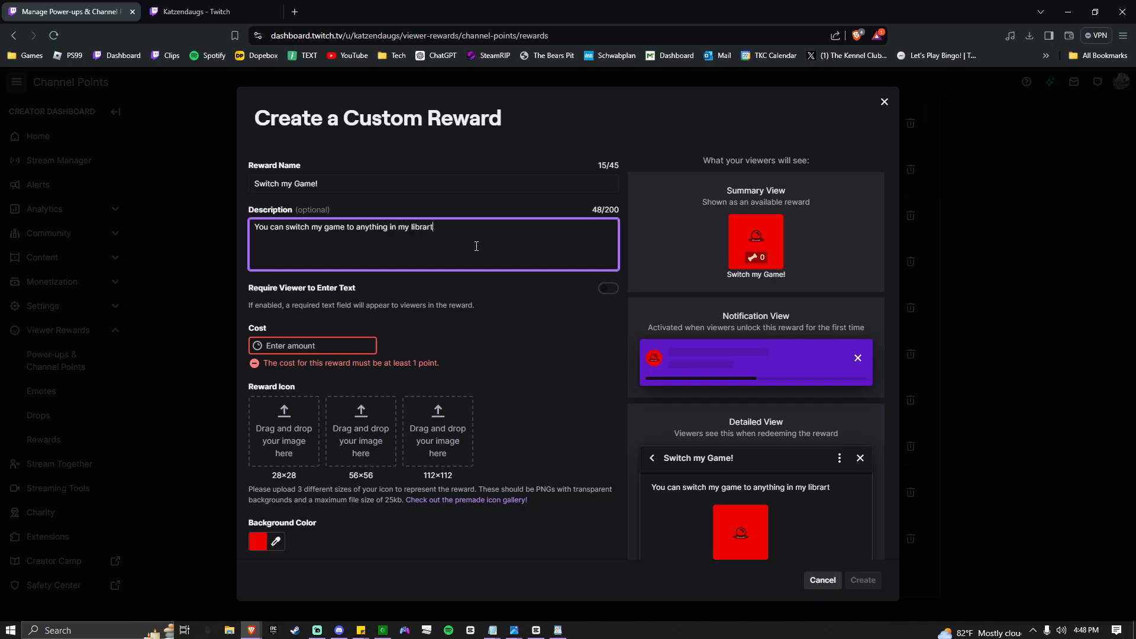
key("BackSpace")
type("y! No exc")
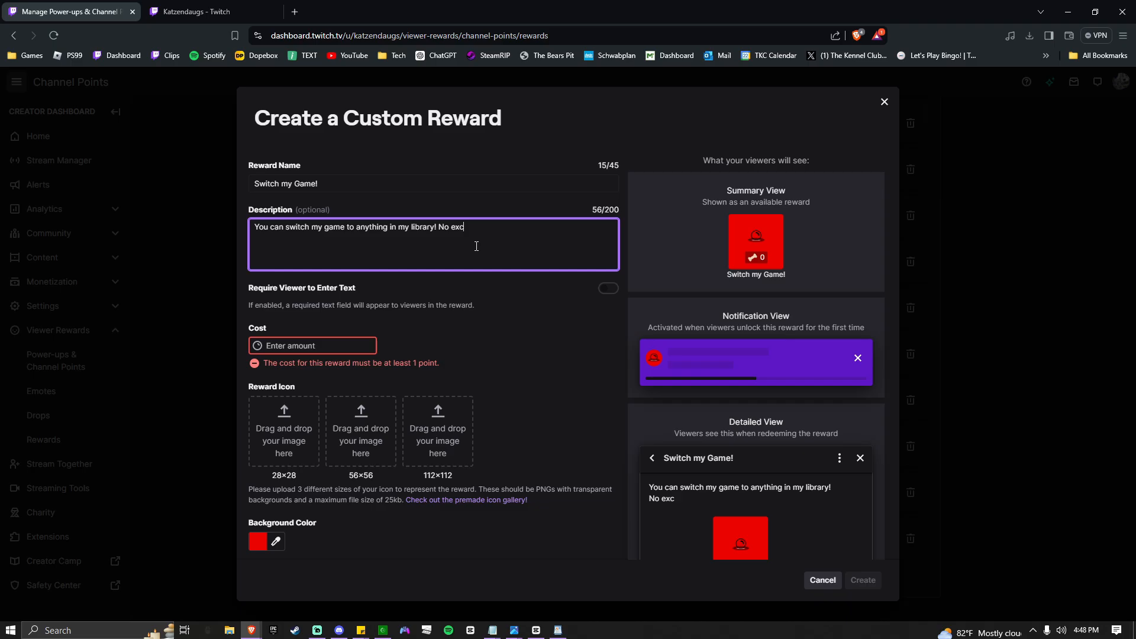
type("eptions!")
- Require viewers to enter text for the reward and set its cost to 1200 points
scroll(484, 219, "down", 2)
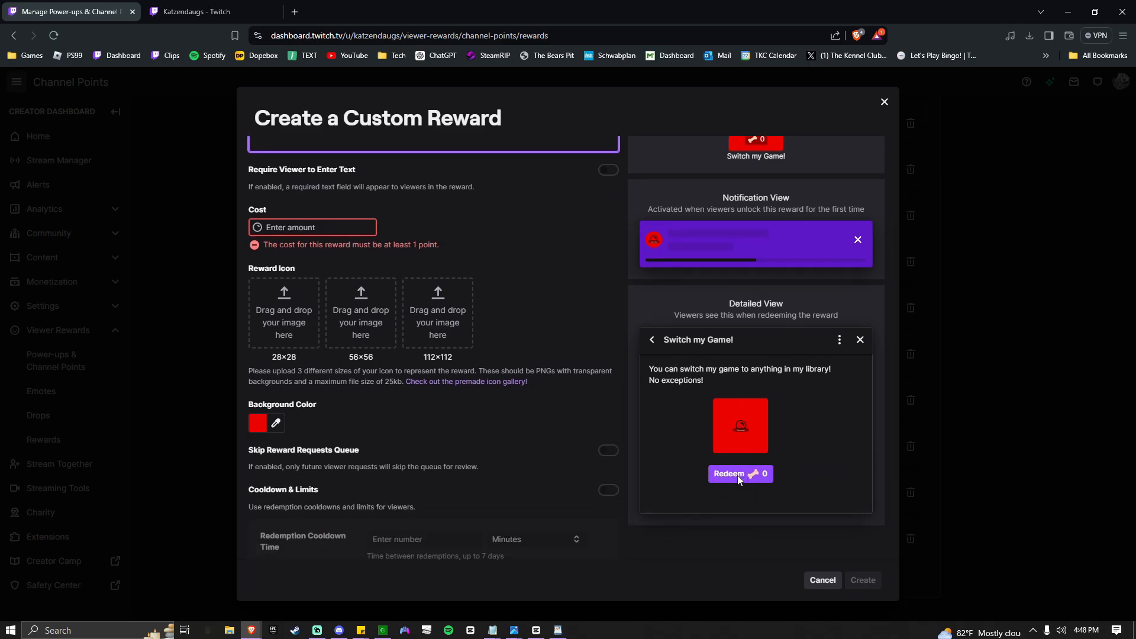
left_click(608, 170)
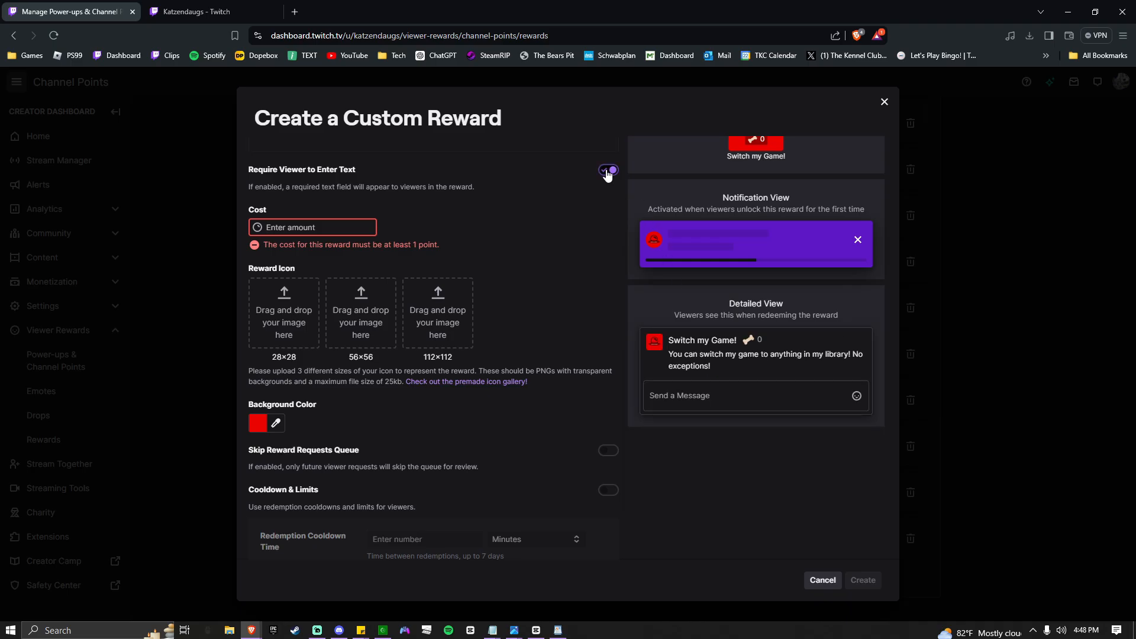
scroll(707, 400, "up", 2)
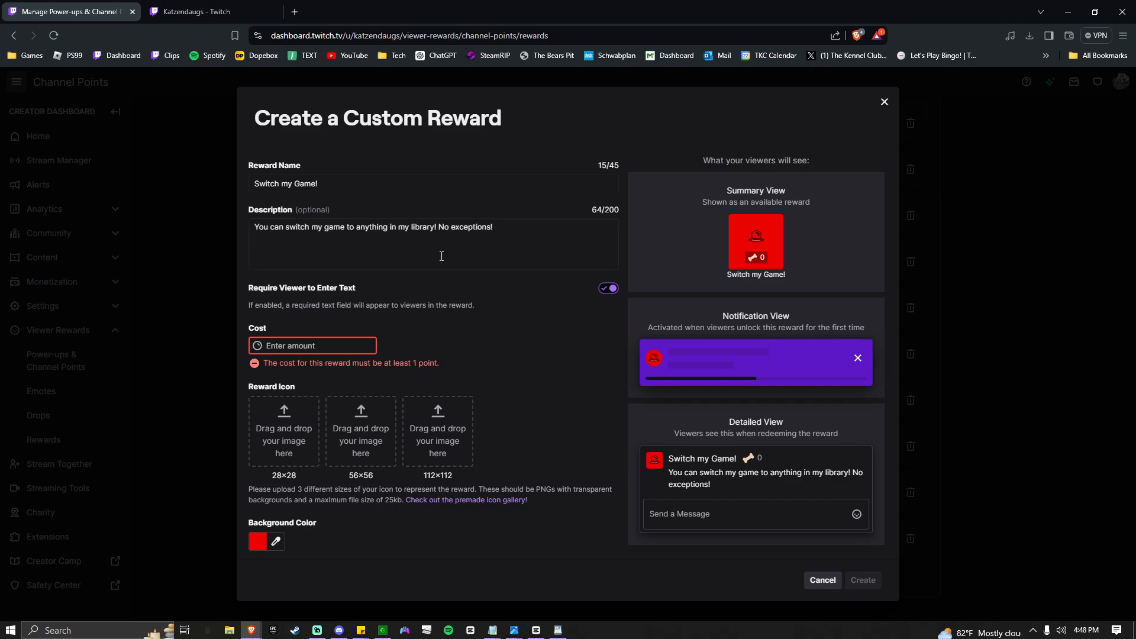
scroll(602, 376, "down", 1)
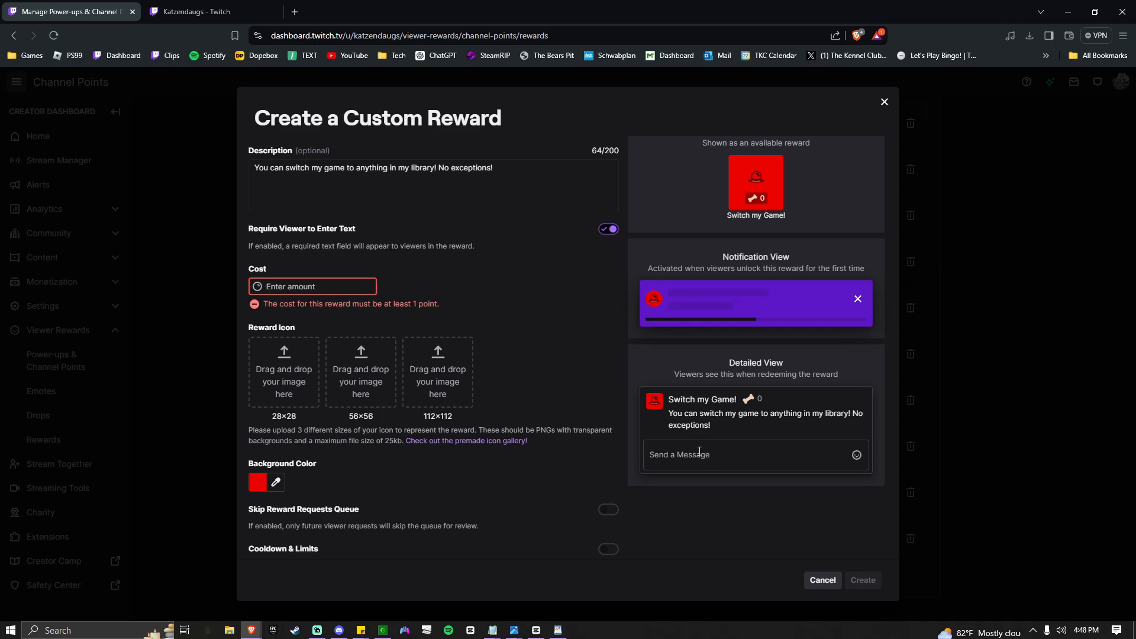
left_click(290, 283)
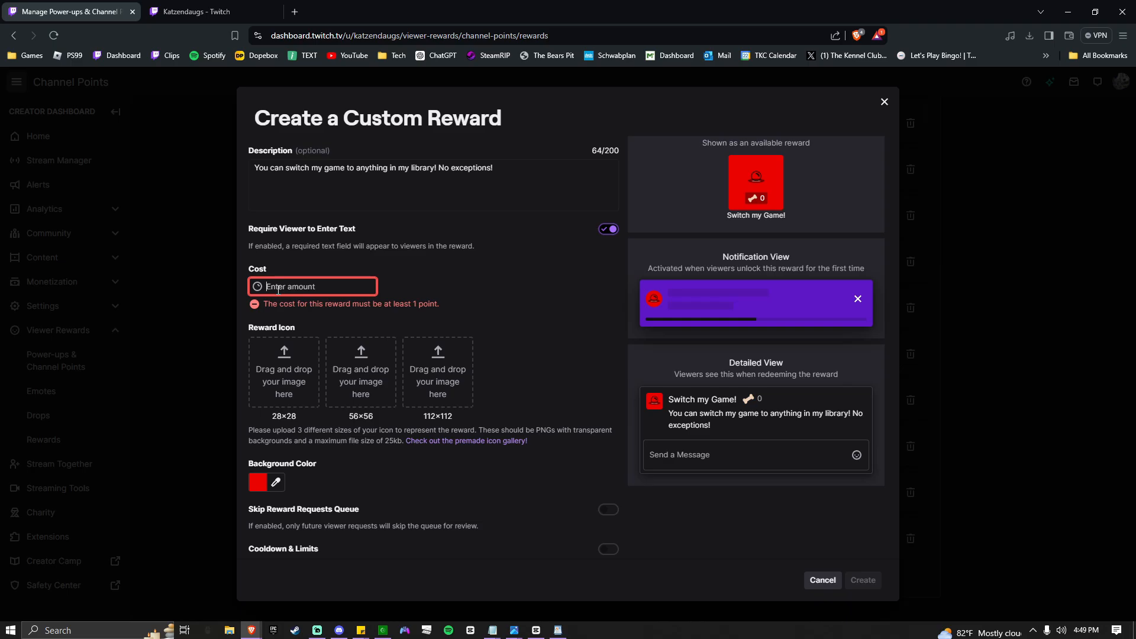
type("1200")
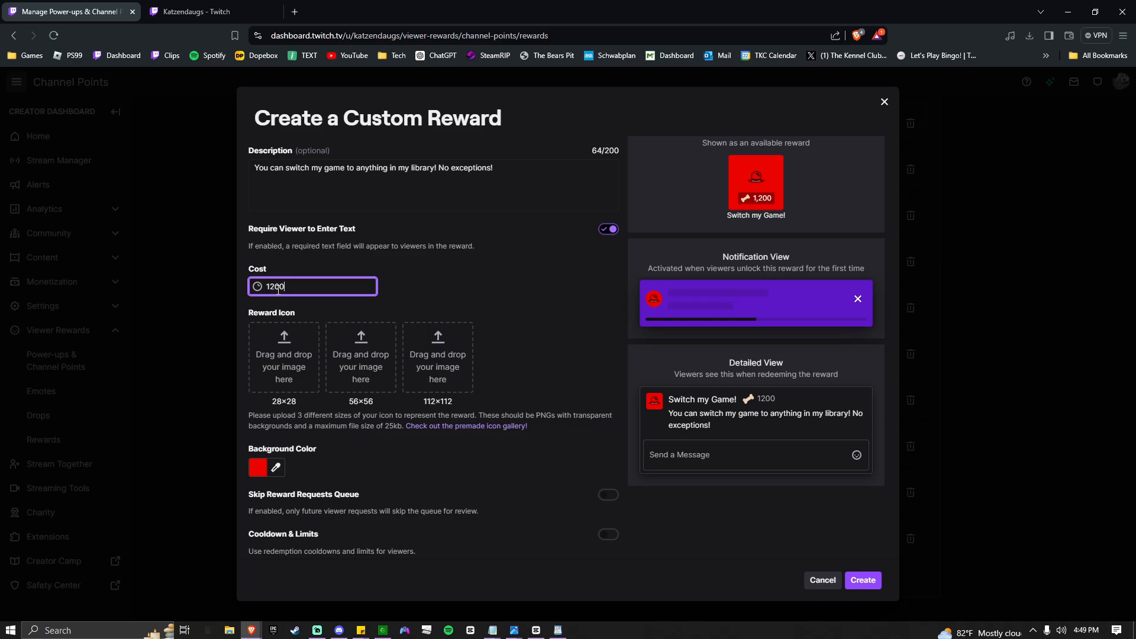
left_click(508, 313)
- Change the reward's background color to light purple and check it in the viewer preview
scroll(509, 310, "down", 2)
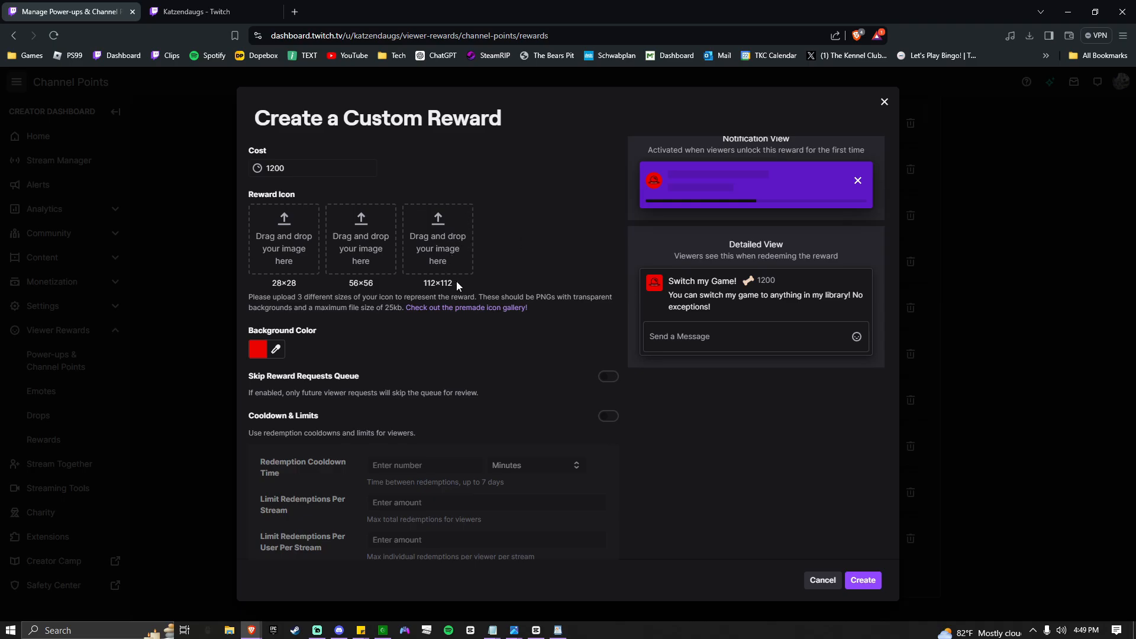
scroll(459, 278, "down", 1)
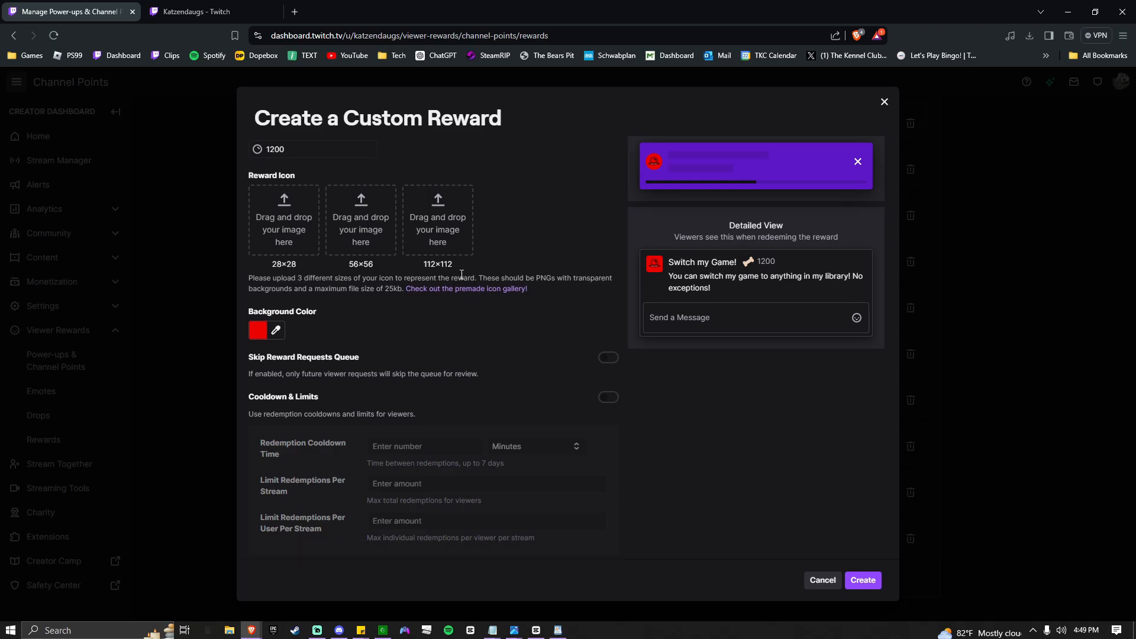
left_click(274, 311)
left_click_drag(370, 323, 378, 323)
left_click_drag(391, 244, 345, 237)
left_click(586, 312)
scroll(660, 368, "up", 4)
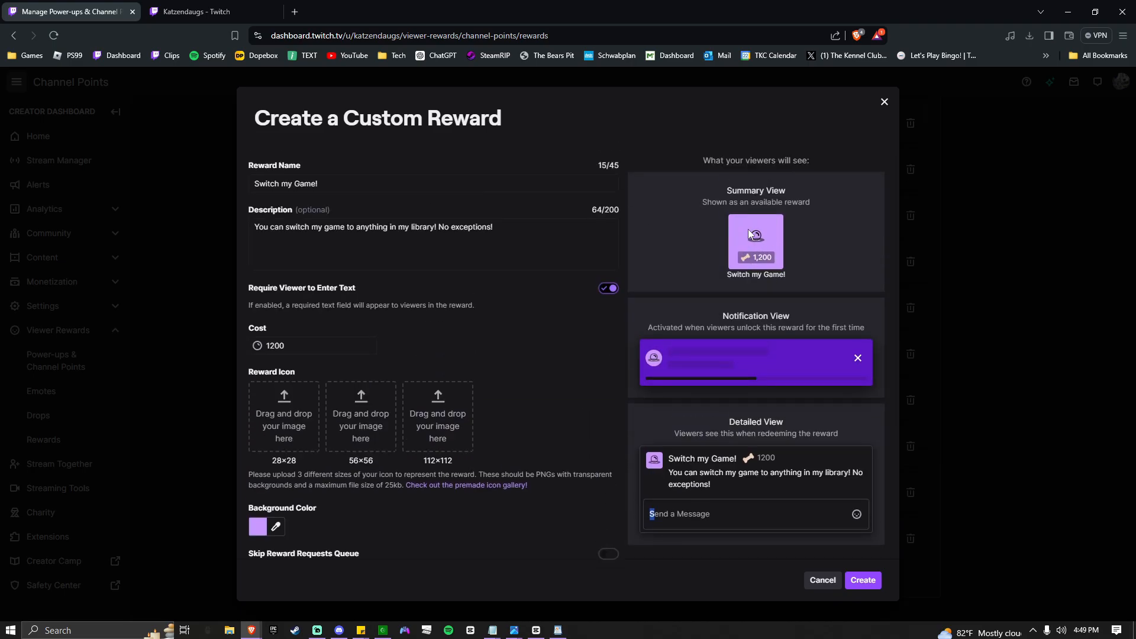
- Try switching the Skip Reward Requests Queue option on and back off
scroll(559, 331, "down", 3)
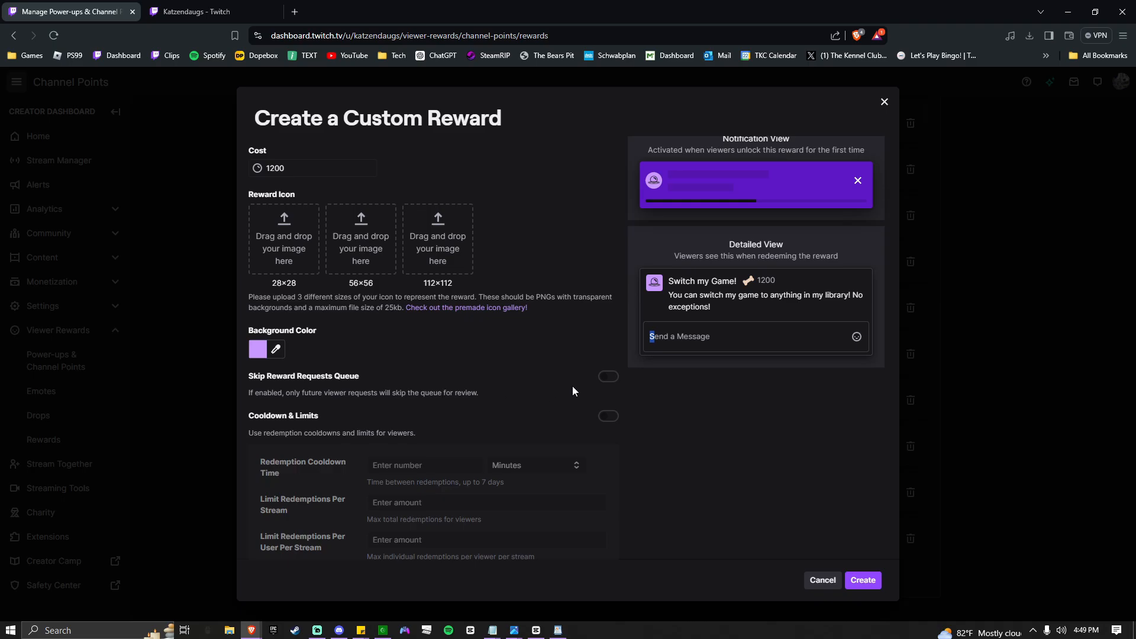
left_click(605, 378)
left_click(606, 380)
left_click(616, 378)
left_click(608, 380)
- Enable Cooldown & Limits for the reward and set the redemption cooldown time to 20 minutes
scroll(596, 387, "down", 1)
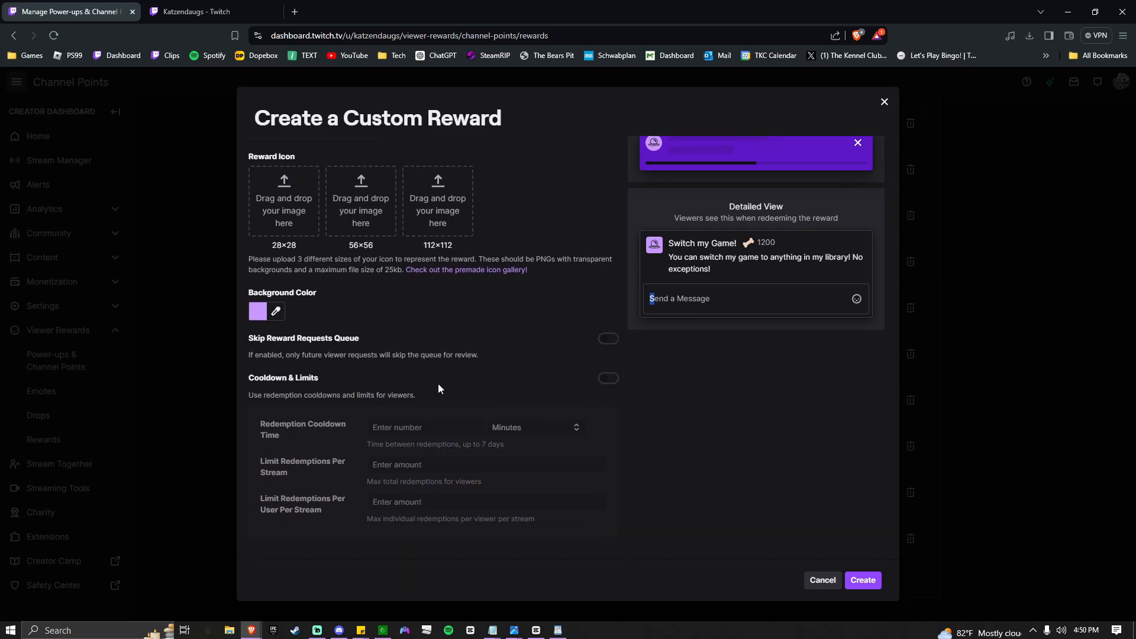
left_click(606, 382)
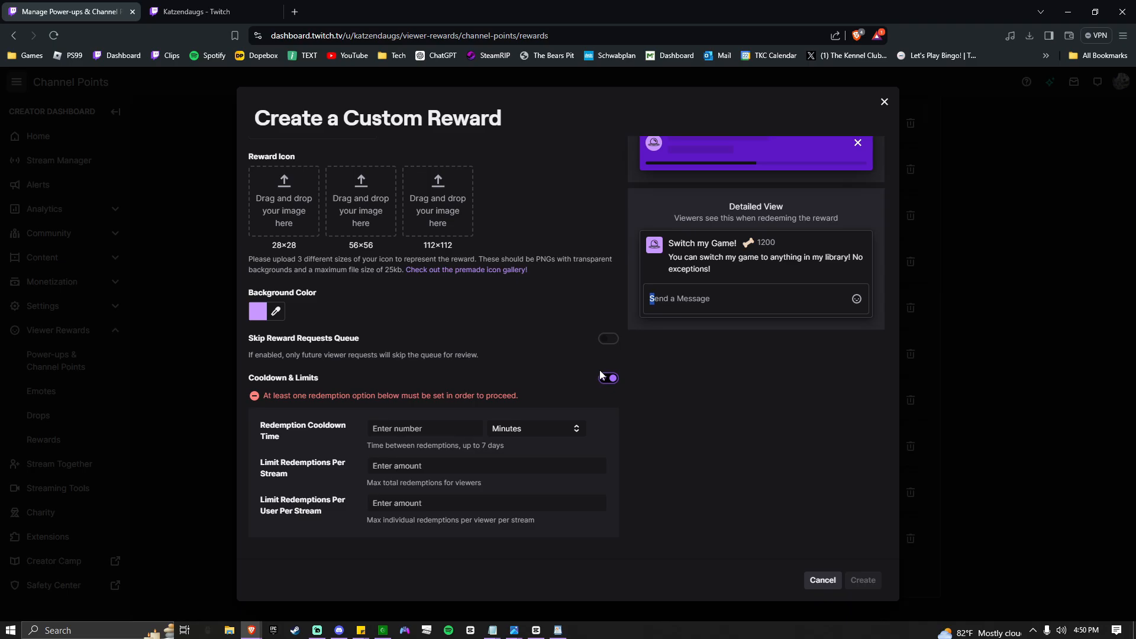
scroll(602, 360, "up", 4)
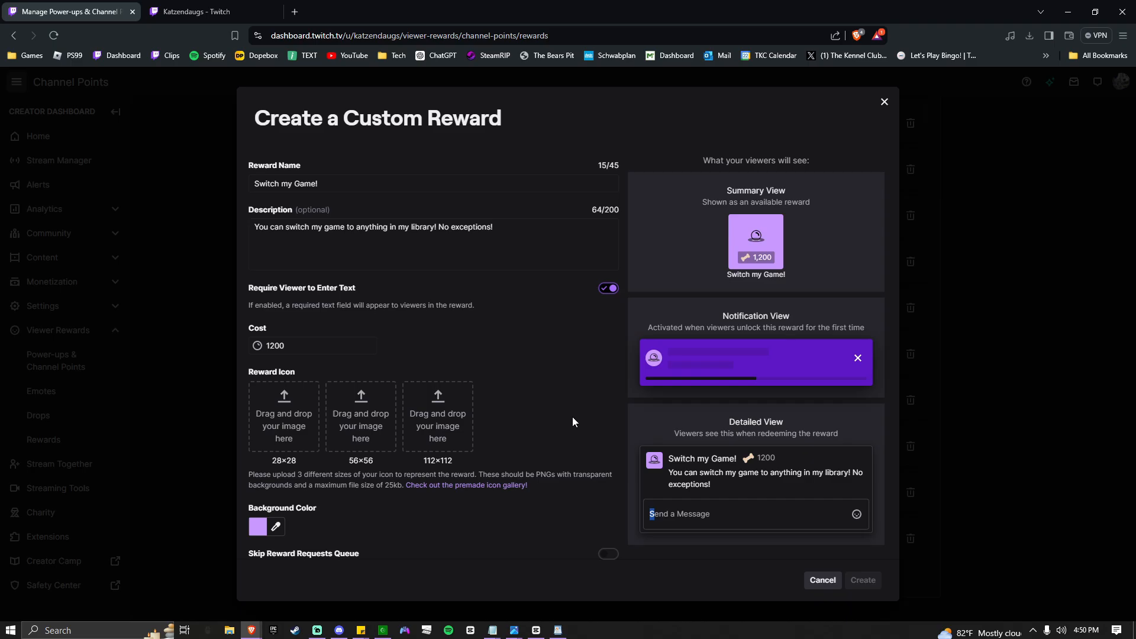
scroll(573, 416, "down", 4)
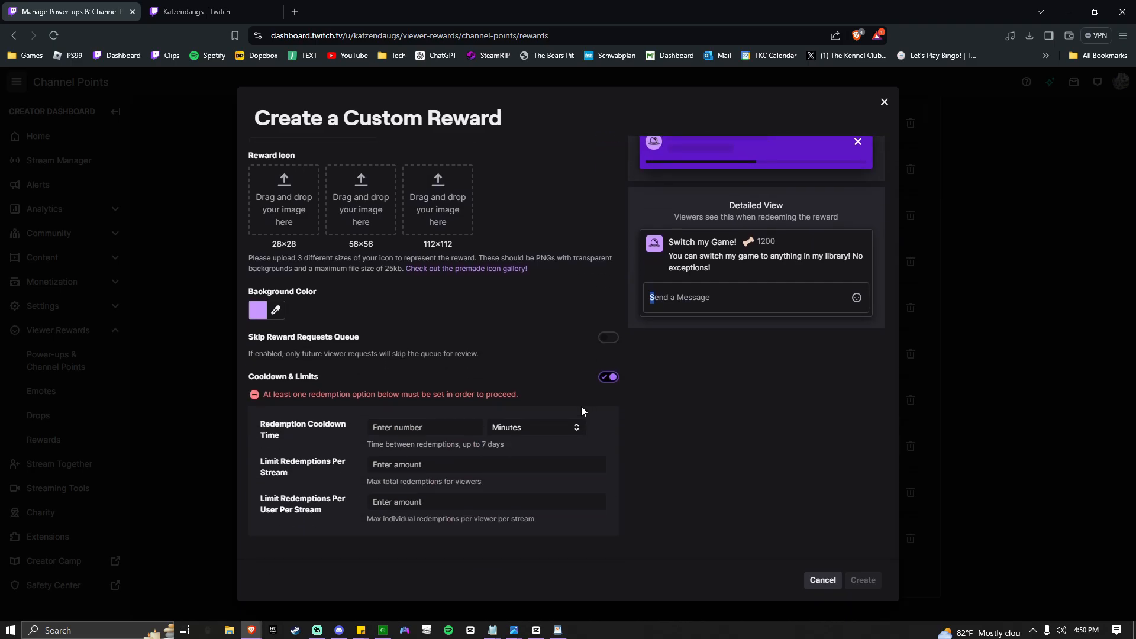
scroll(581, 407, "up", 3)
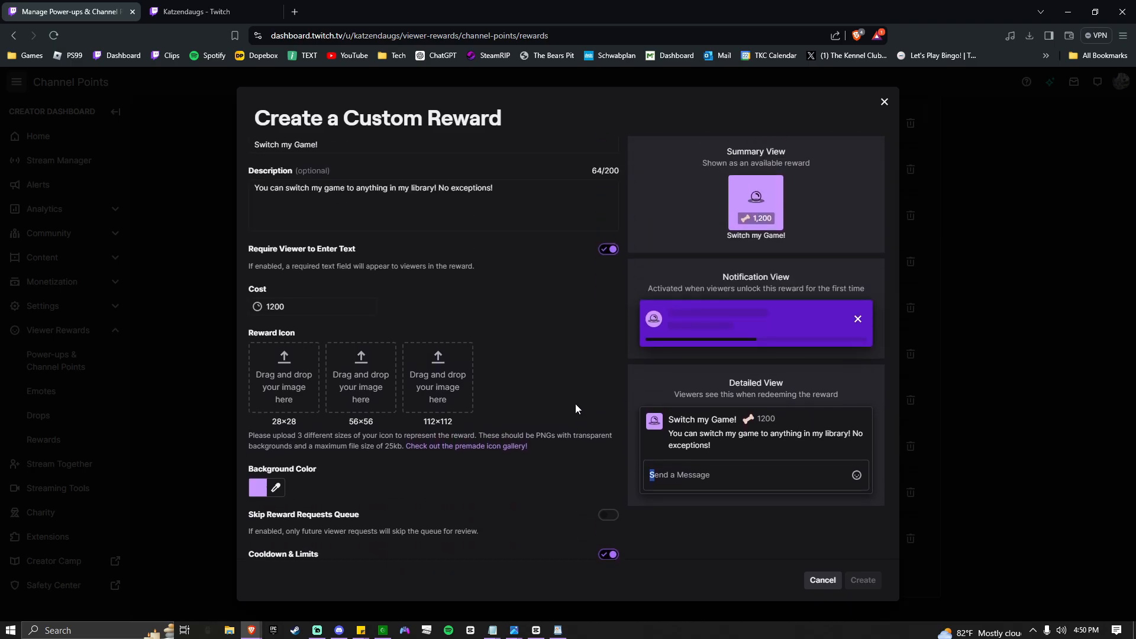
scroll(574, 408, "down", 3)
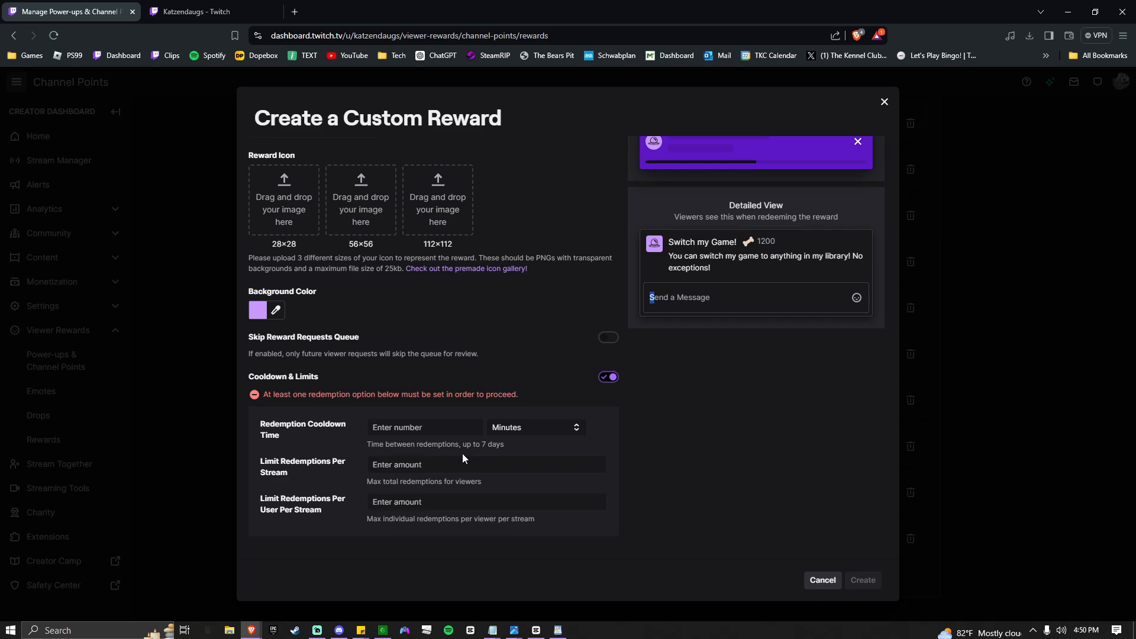
scroll(464, 453, "up", 4)
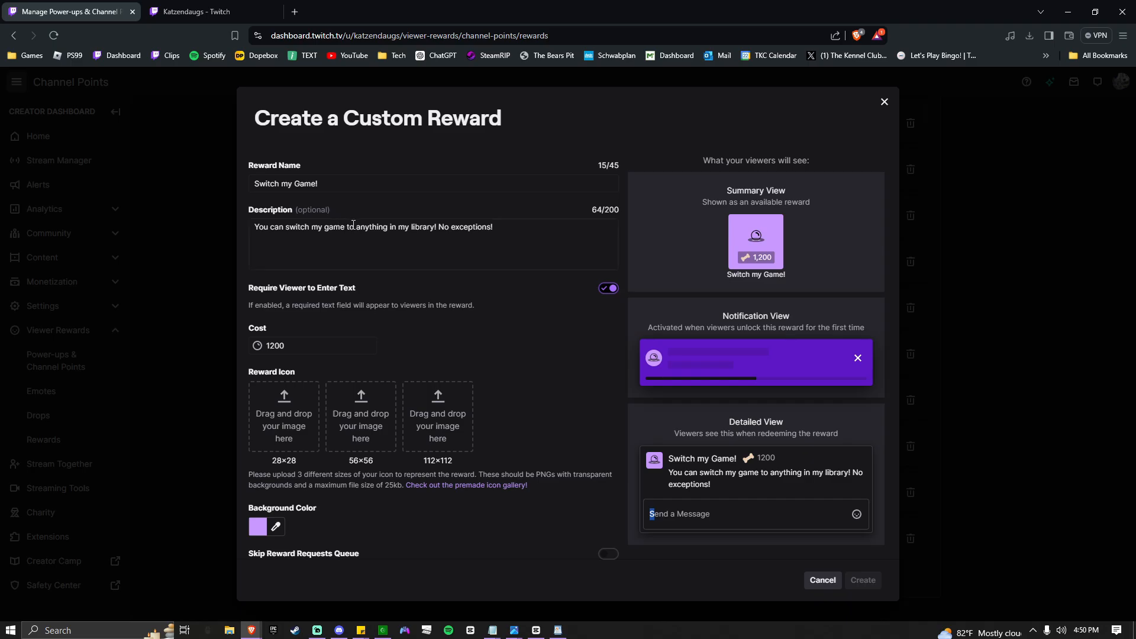
scroll(354, 224, "down", 2)
scroll(353, 225, "down", 2)
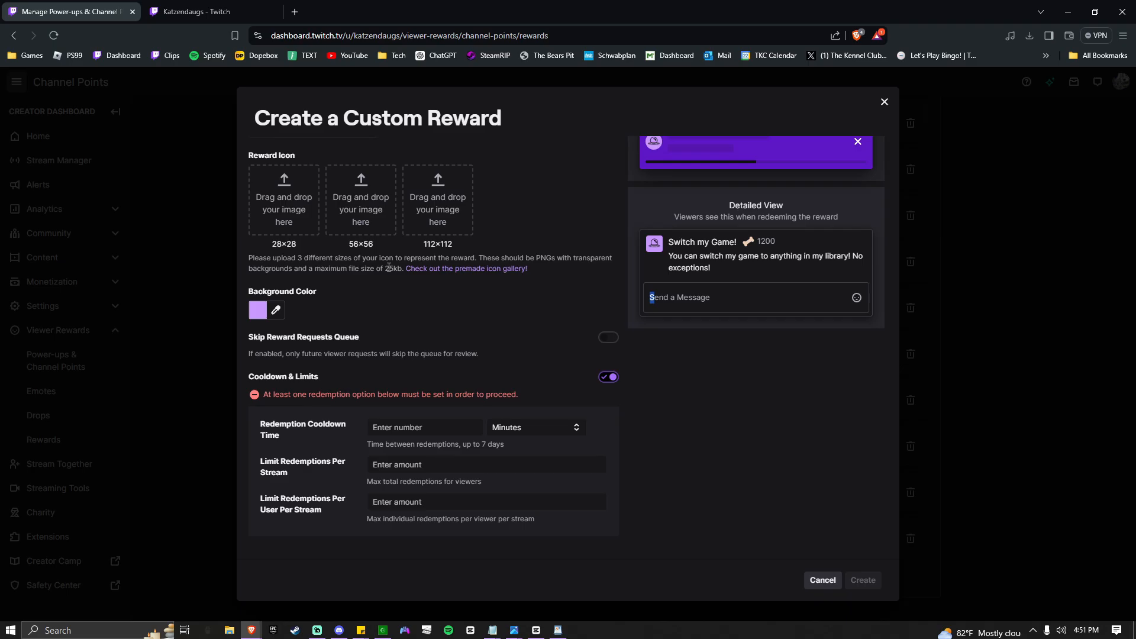
left_click(430, 432)
type("20")
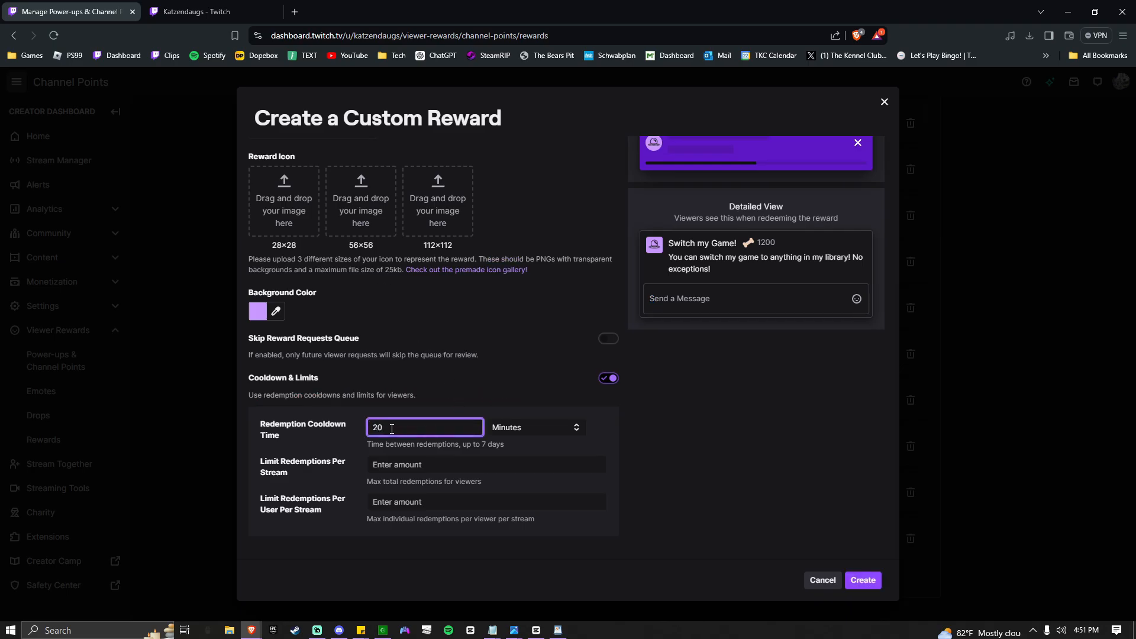
- Limit redemptions to 3 per stream and 1 per user per stream, and create the reward
left_click(424, 471)
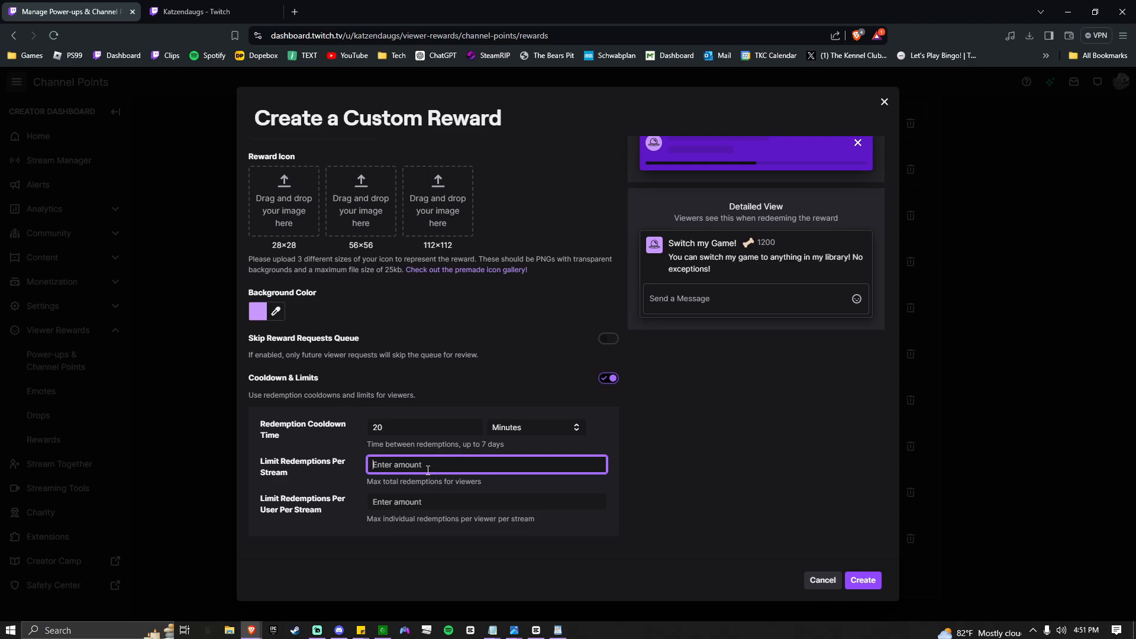
type("3")
left_click(502, 447)
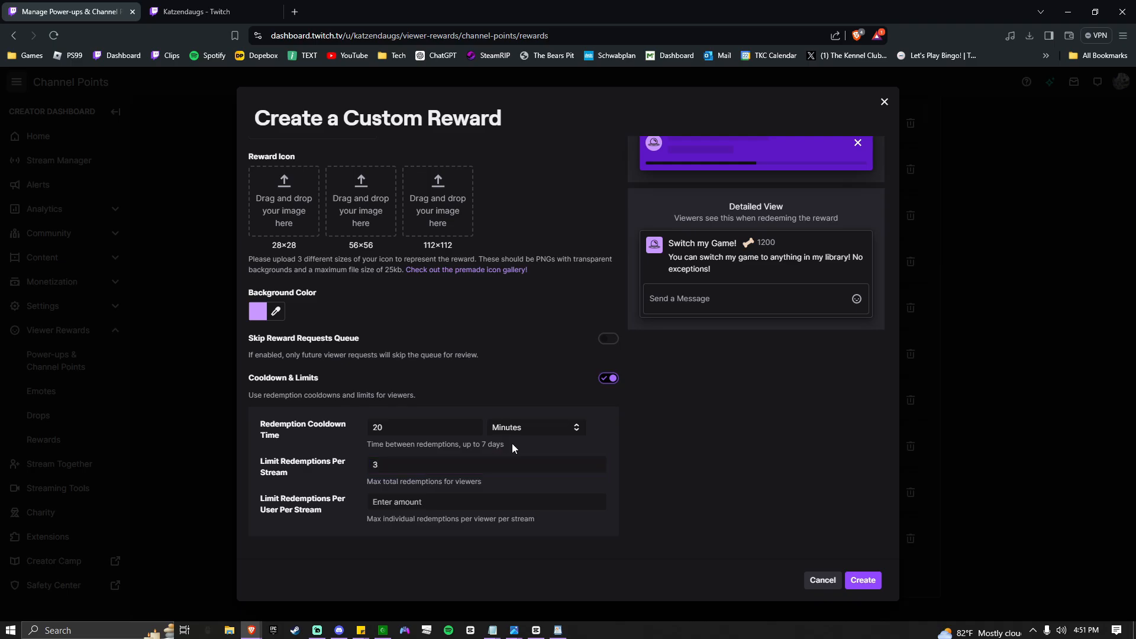
left_click(408, 501)
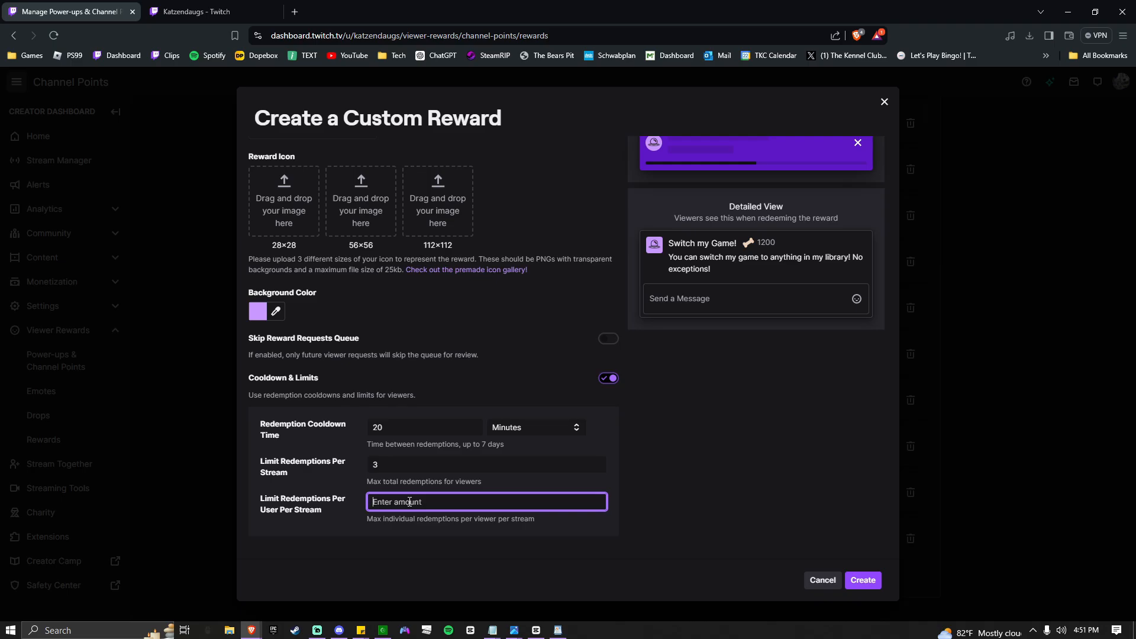
type("1")
left_click(675, 441)
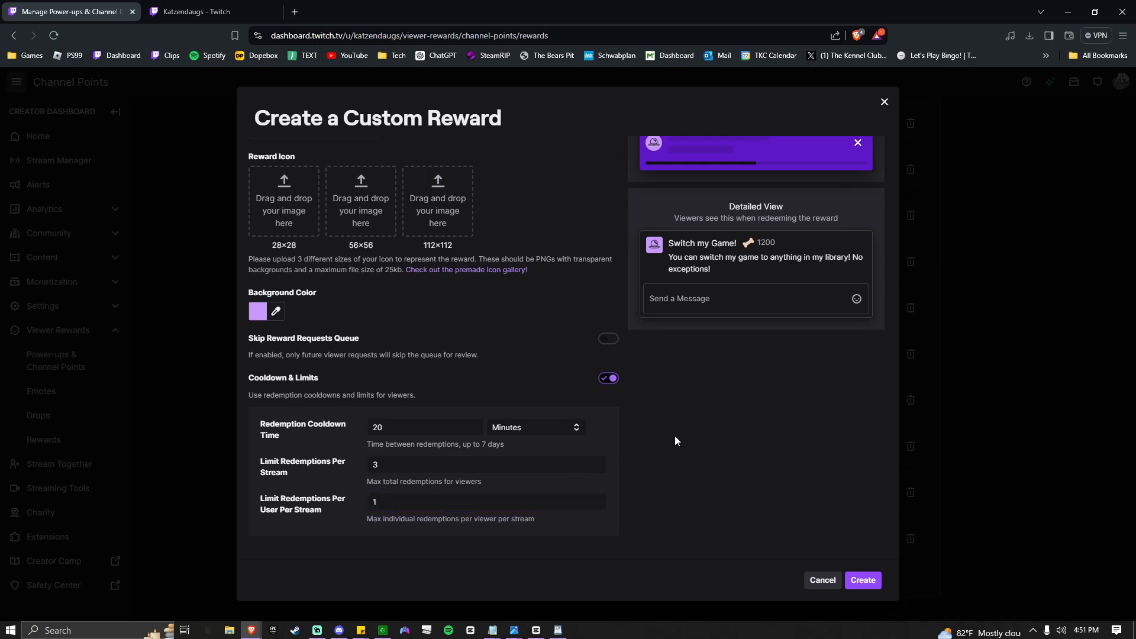
left_click(862, 580)
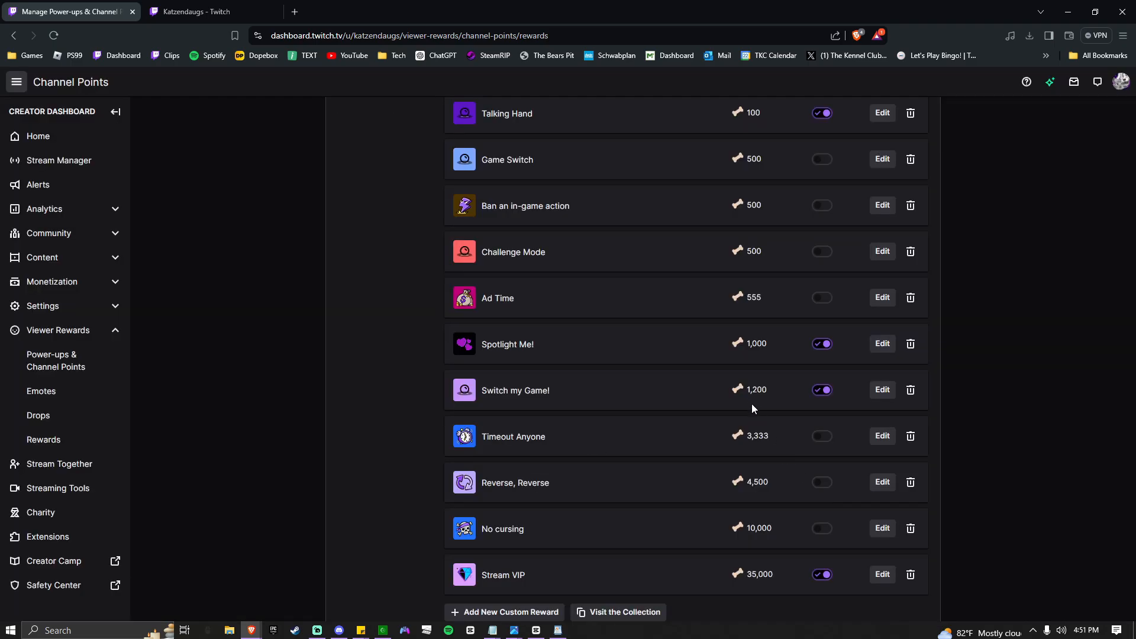
- Open the "Switch my Game!" custom reward for editing and set its cost to 1500
scroll(683, 477, "up", 9)
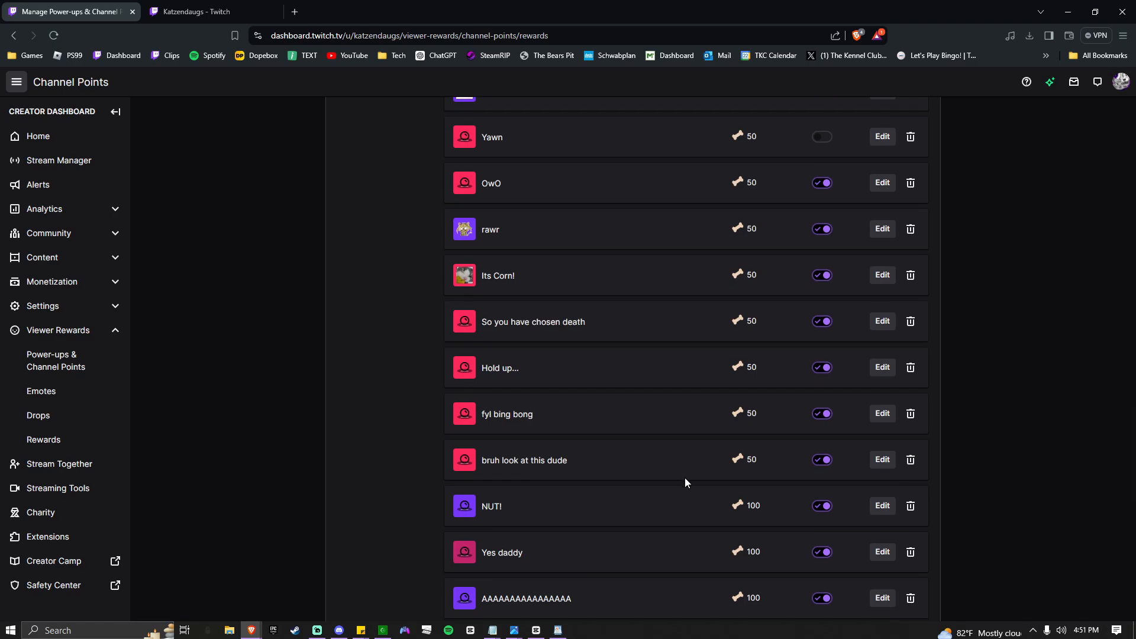
scroll(684, 477, "down", 4)
scroll(683, 460, "down", 2)
scroll(695, 491, "down", 3)
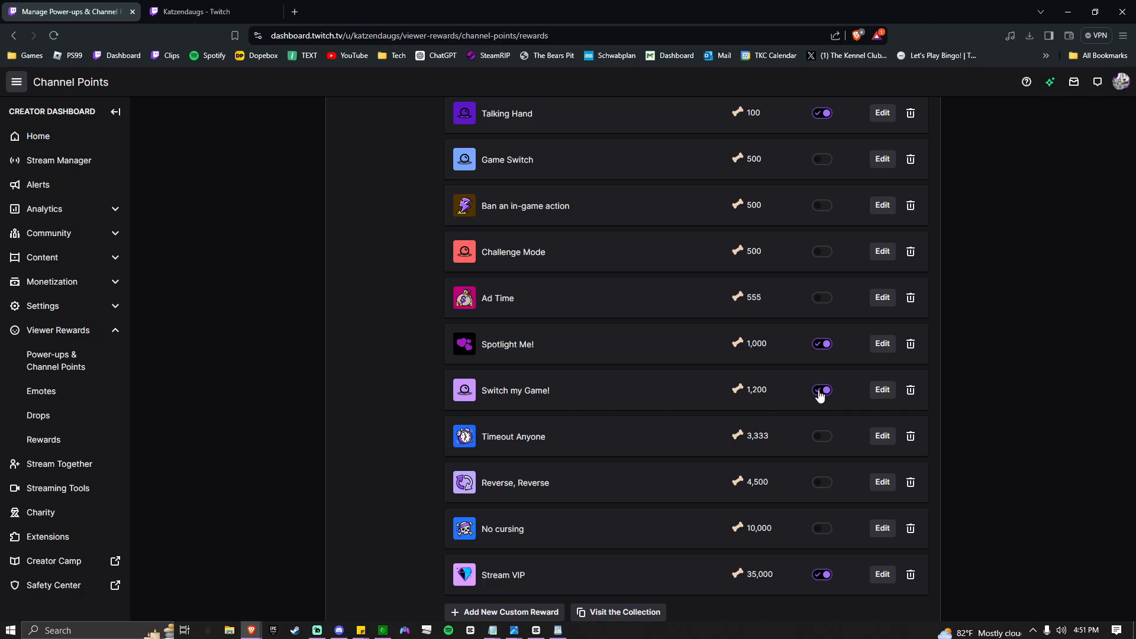
left_click(883, 390)
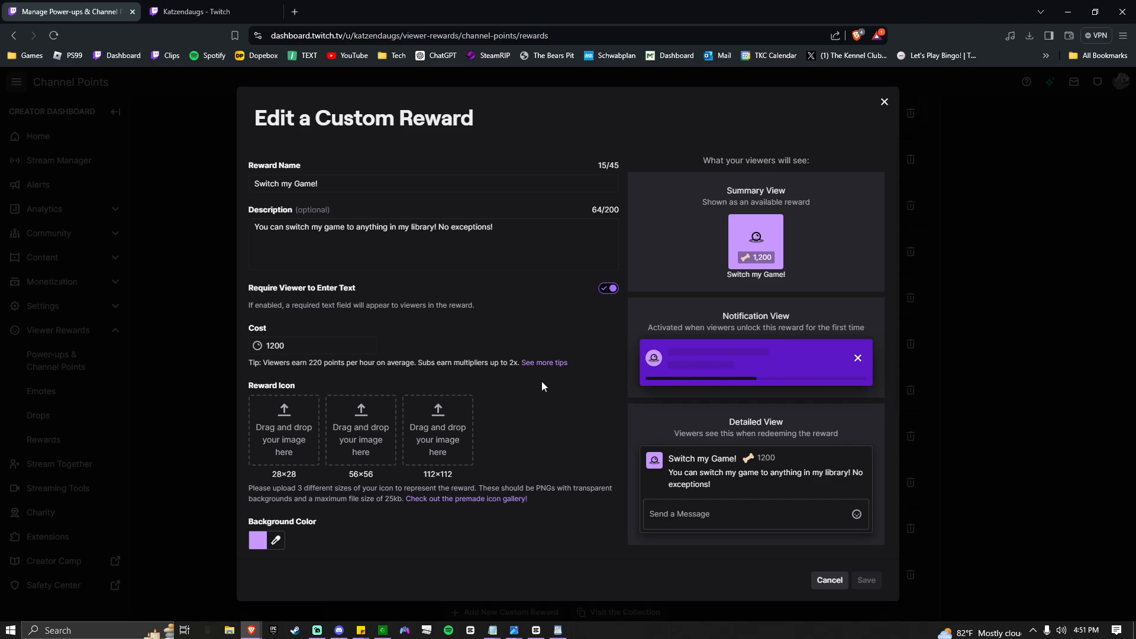
left_click(304, 345)
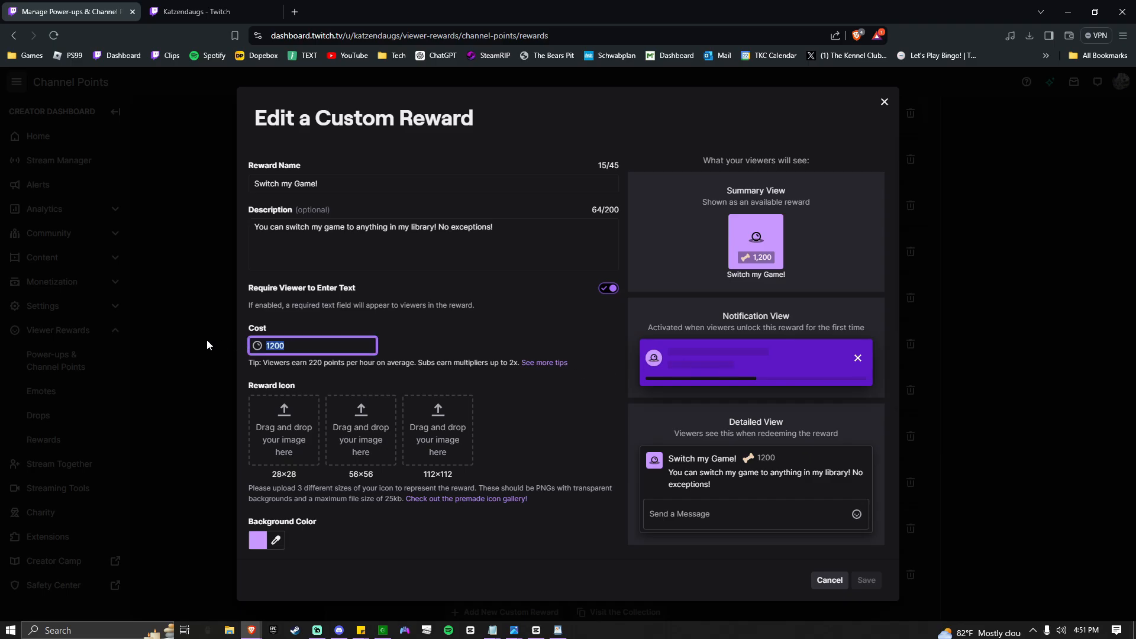
type("1500")
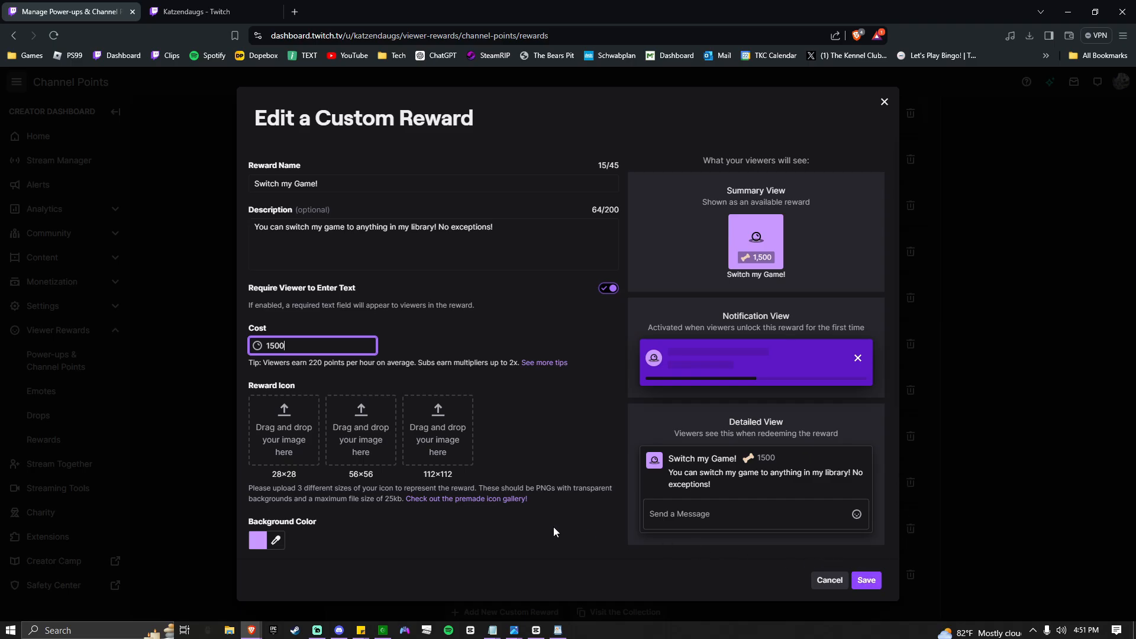
- Review the reward's cooldown and limits, set its cost to 500, and save the edited reward
scroll(553, 527, "down", 3)
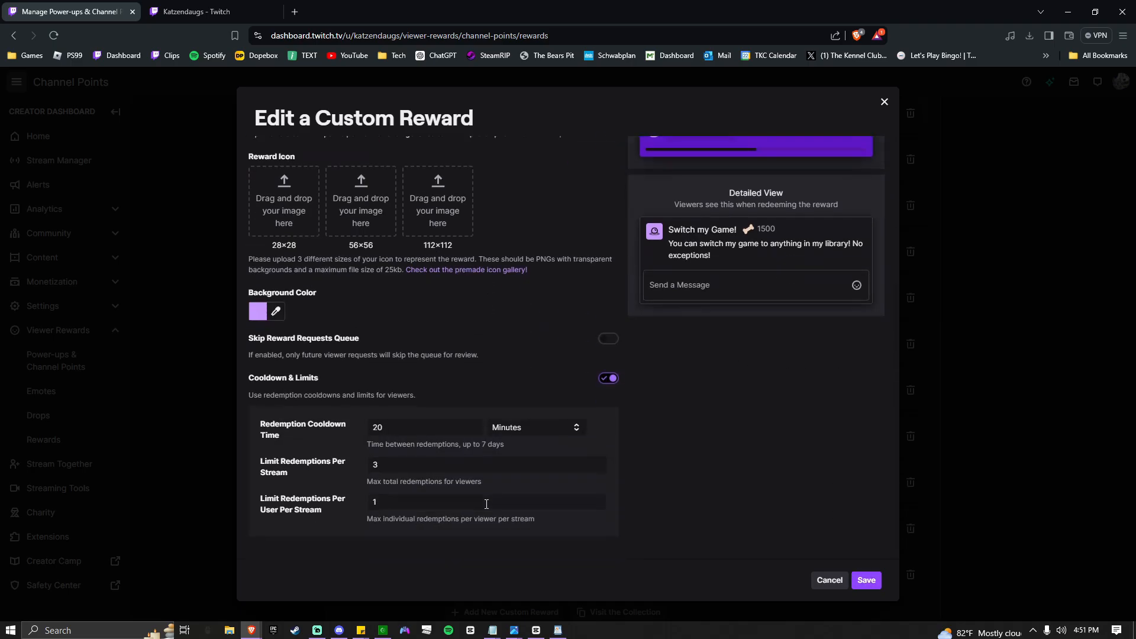
scroll(387, 412, "up", 3)
left_click_drag(289, 346, 174, 343)
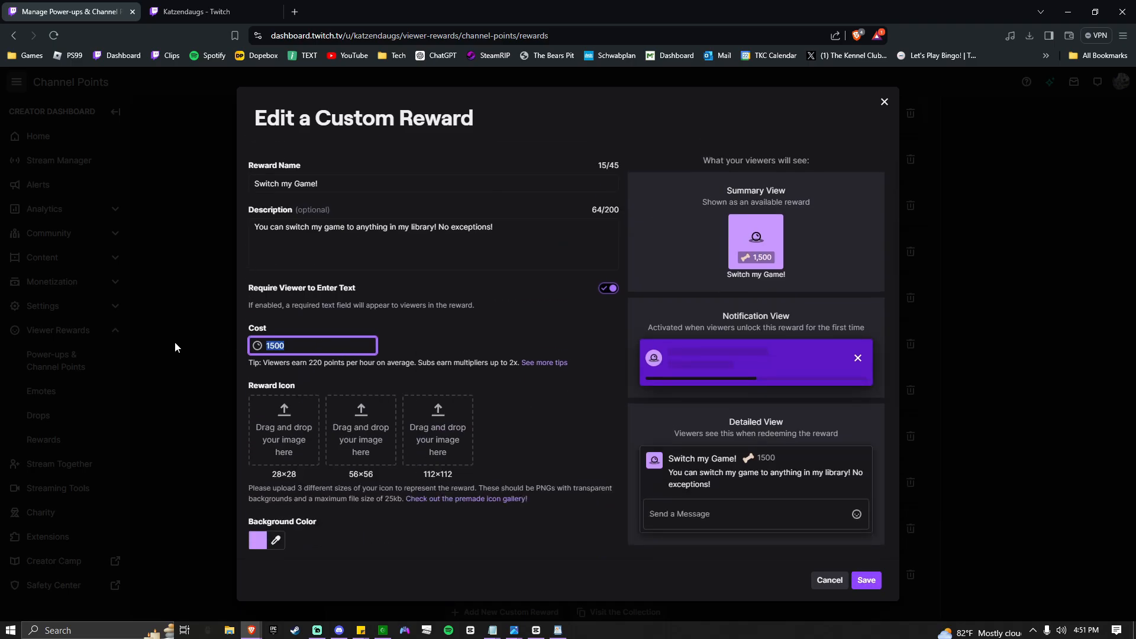
type("500")
left_click(500, 369)
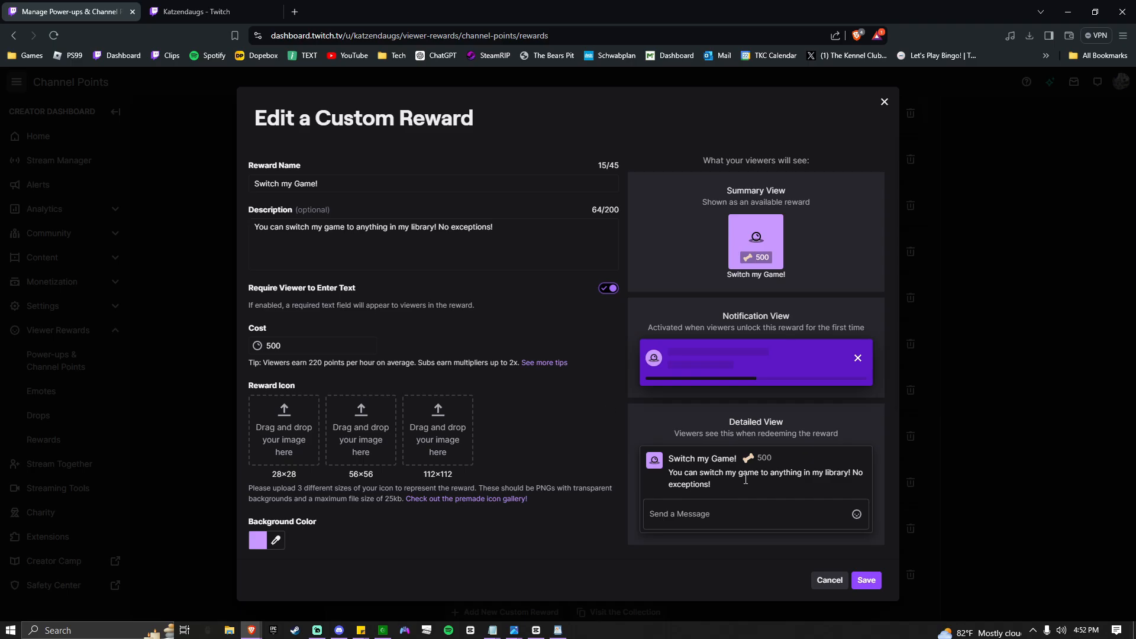
left_click(866, 580)
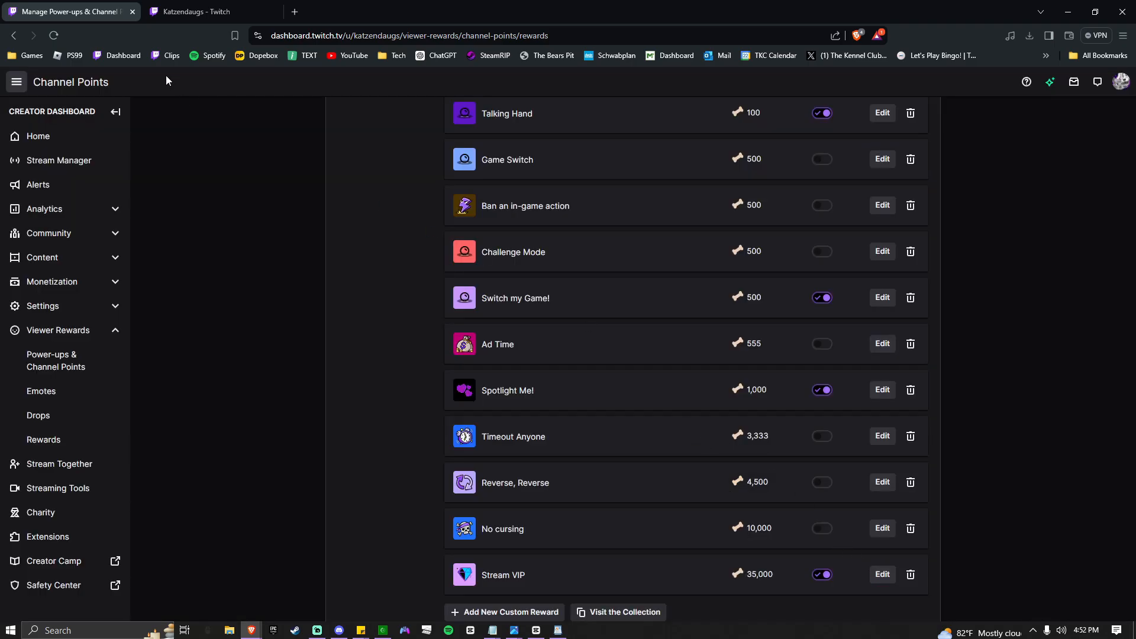
- Reload the public channel page, open its chat, and look for "Switch my Game!" among the Power-ups & Rewards
left_click(214, 12)
left_click(54, 37)
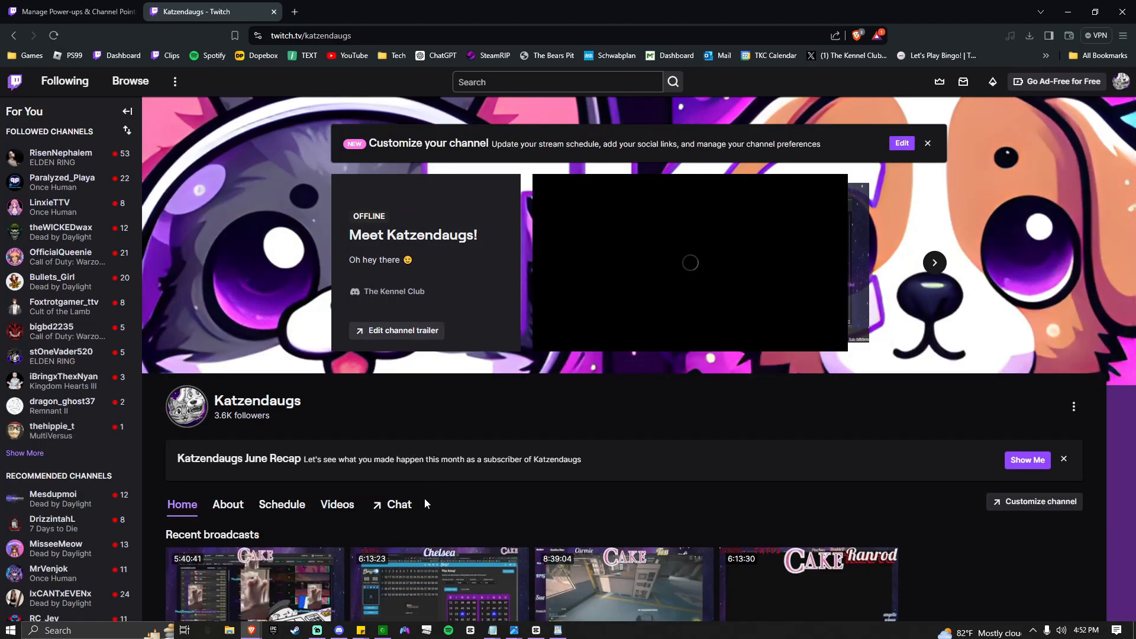
left_click(395, 504)
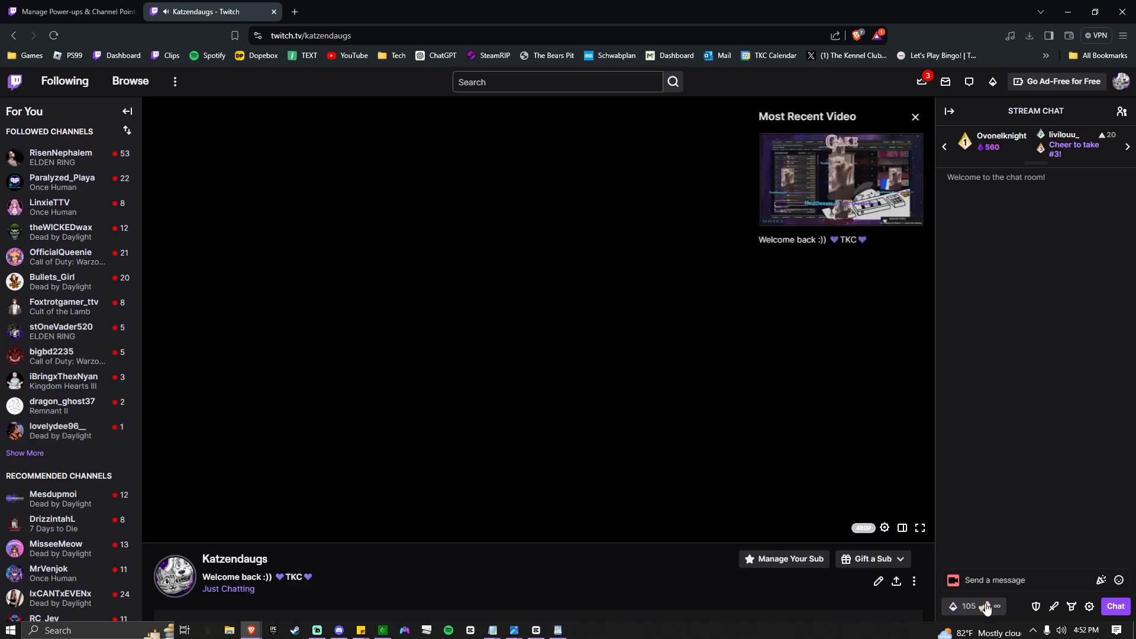
left_click(982, 606)
scroll(1015, 499, "down", 3)
scroll(1015, 499, "down", 6)
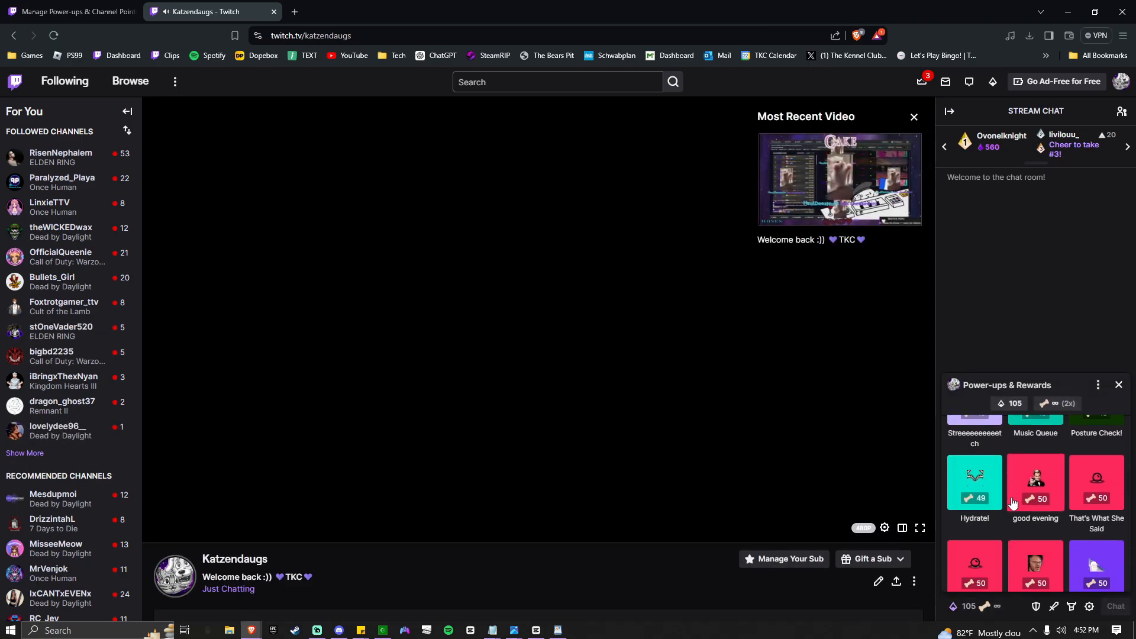
scroll(1013, 500, "down", 4)
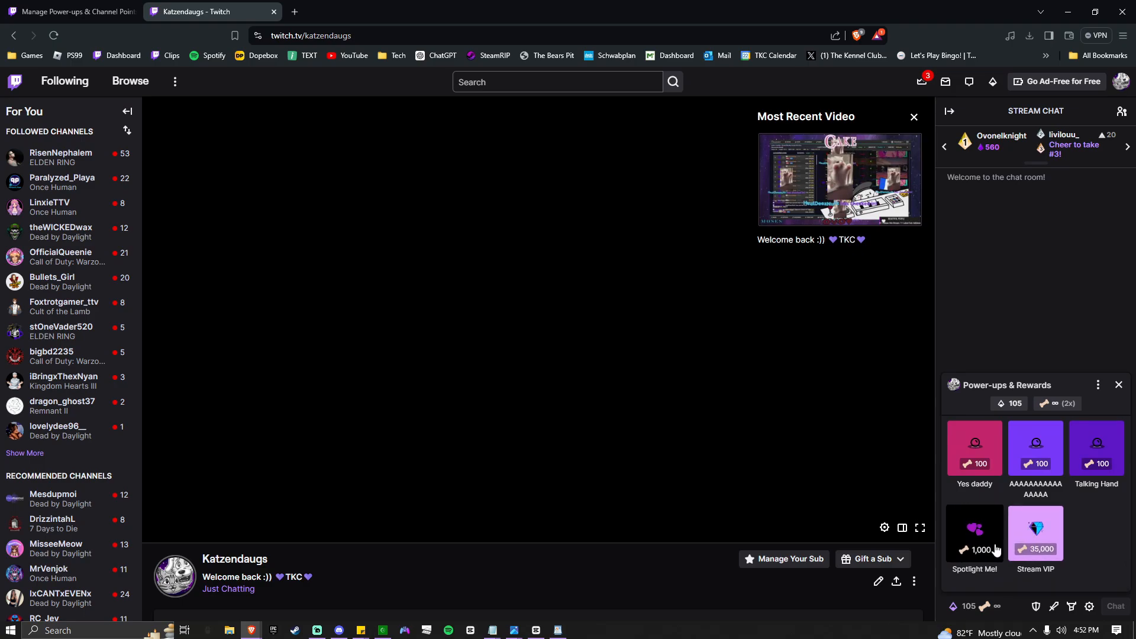
scroll(996, 543, "up", 3)
scroll(997, 546, "up", 1)
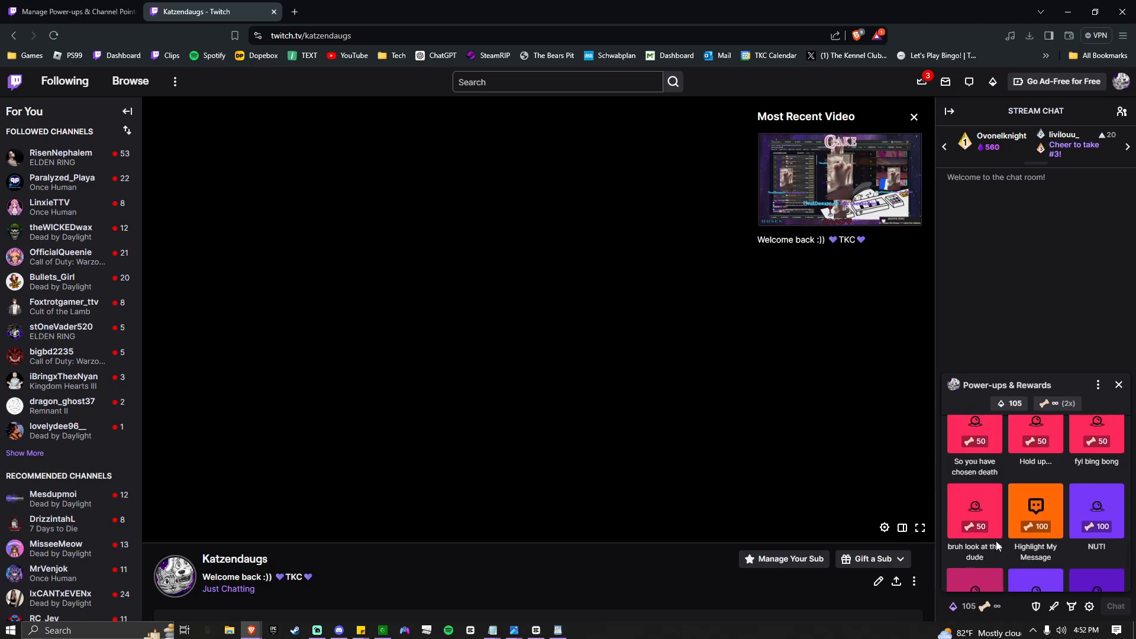
scroll(997, 545, "down", 1)
- Check "Switch my Game!" in the dashboard's reward list, and locate it again in the channel chat's Power-ups & Rewards
left_click(69, 12)
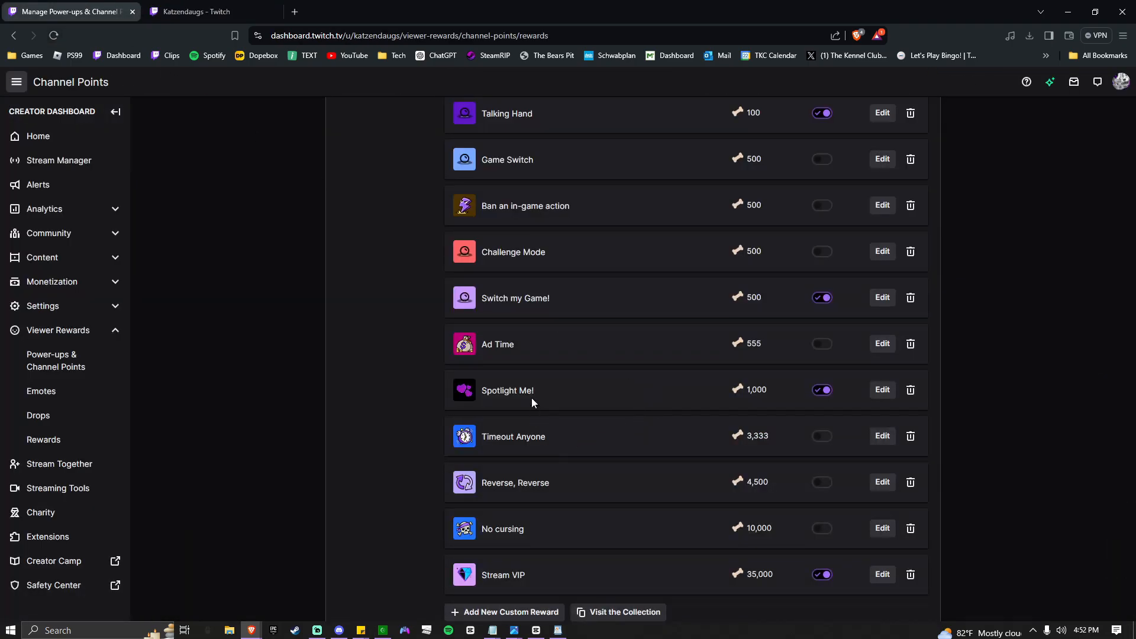
left_click(231, 12)
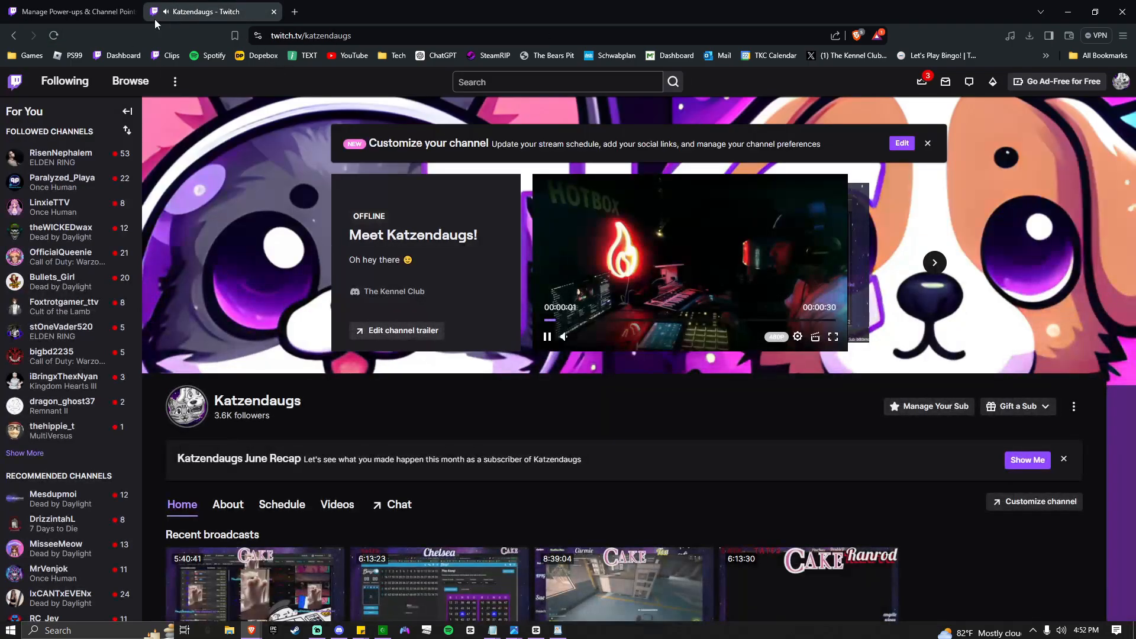
left_click(407, 503)
left_click(979, 606)
scroll(997, 487, "down", 1)
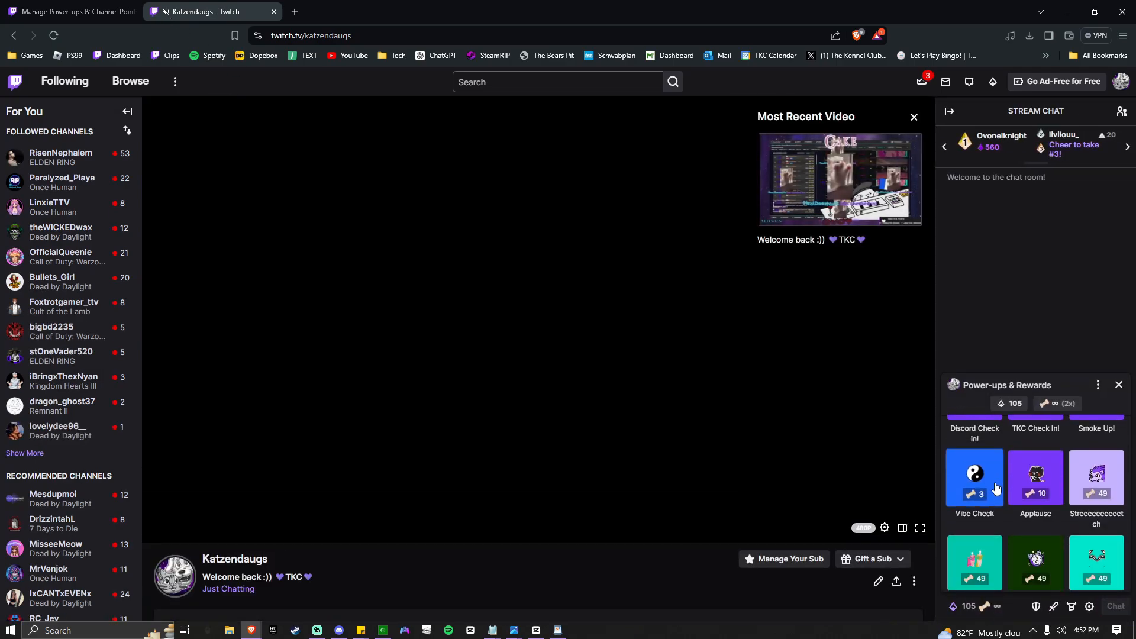
scroll(996, 487, "down", 5)
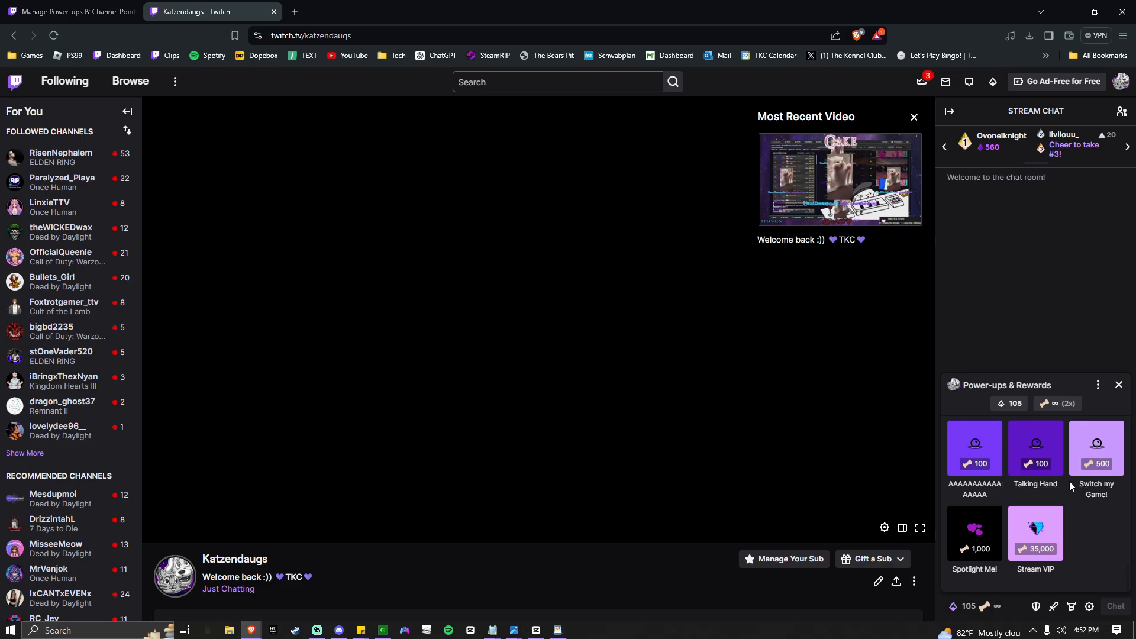